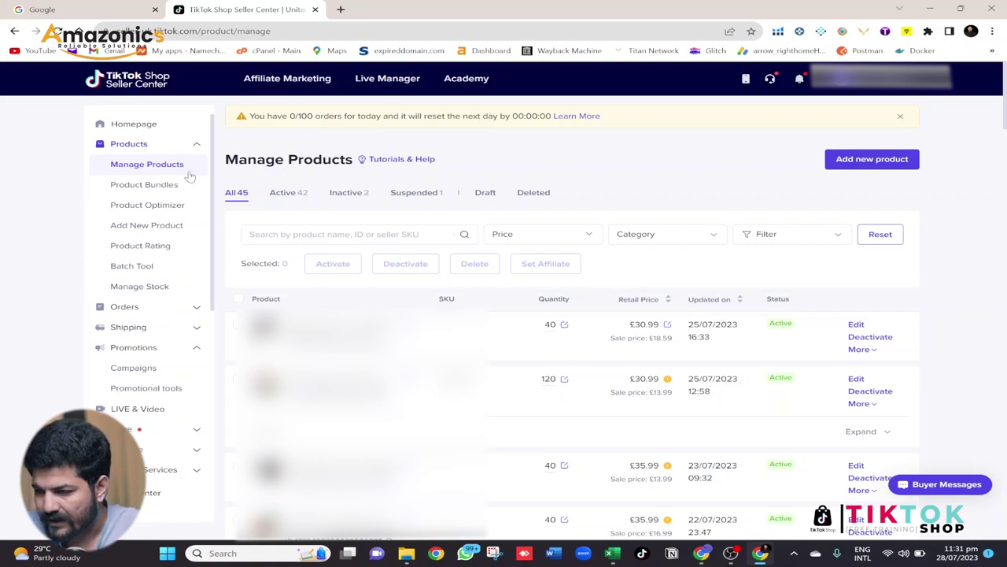
# - Enter a 10% affiliate commission rate for the first listed product and close the form without applying it
pyautogui.click(139, 169)
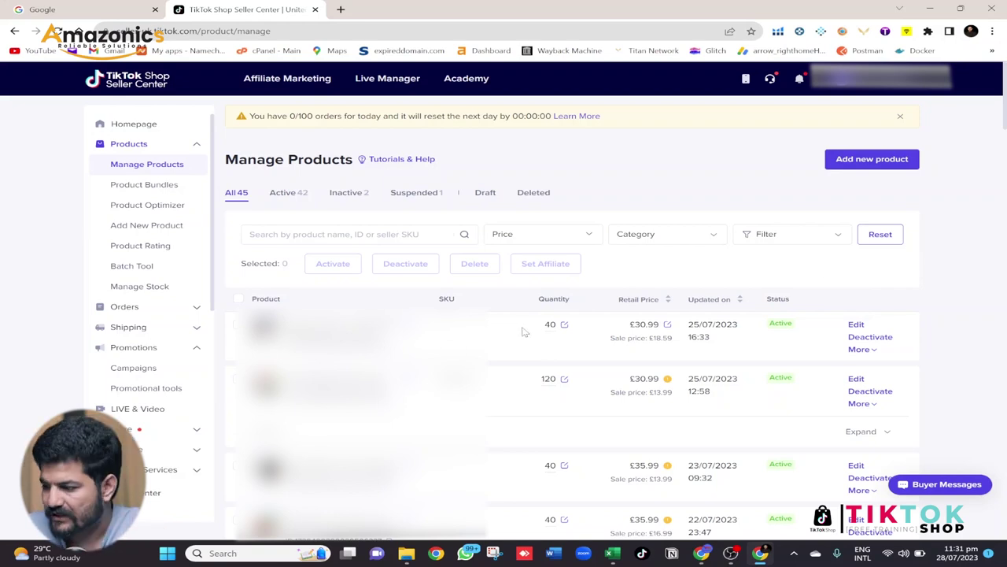
pyautogui.moveTo(865, 355)
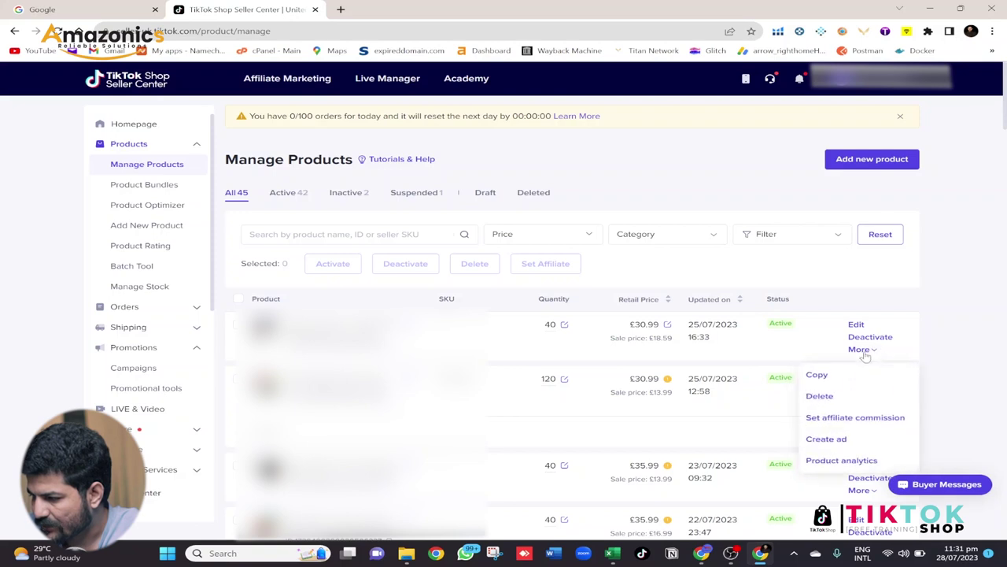
pyautogui.click(862, 422)
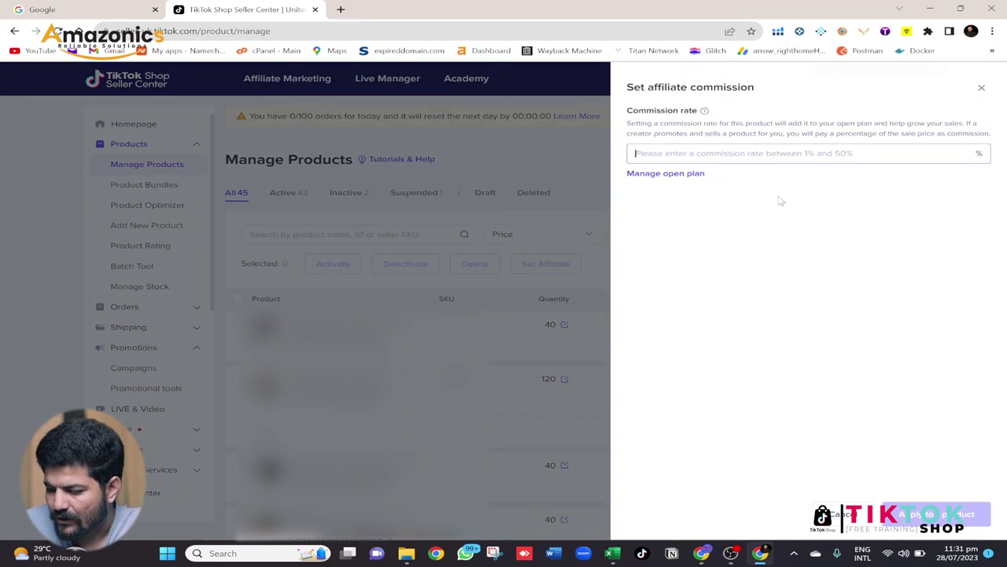
pyautogui.write('10')
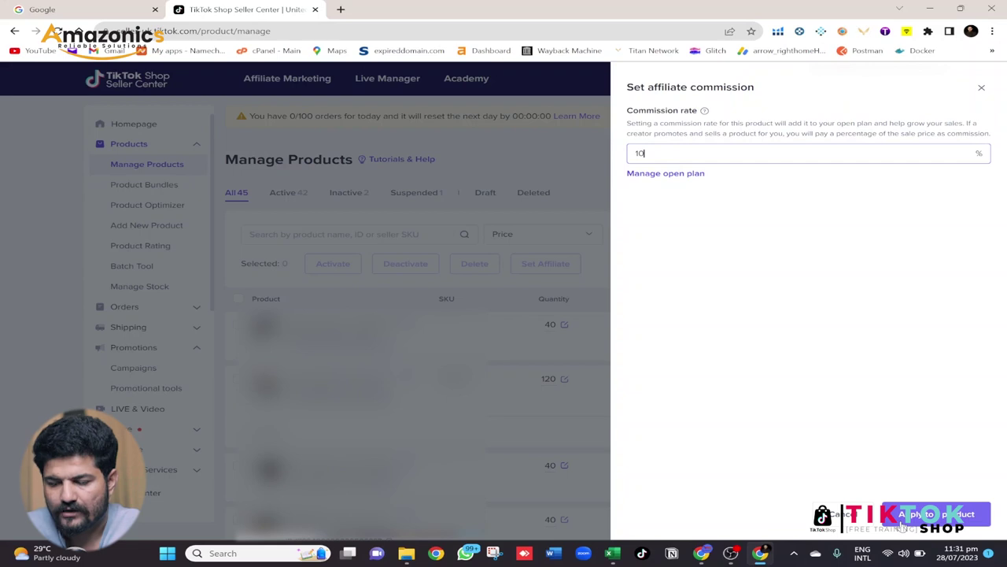
pyautogui.click(978, 95)
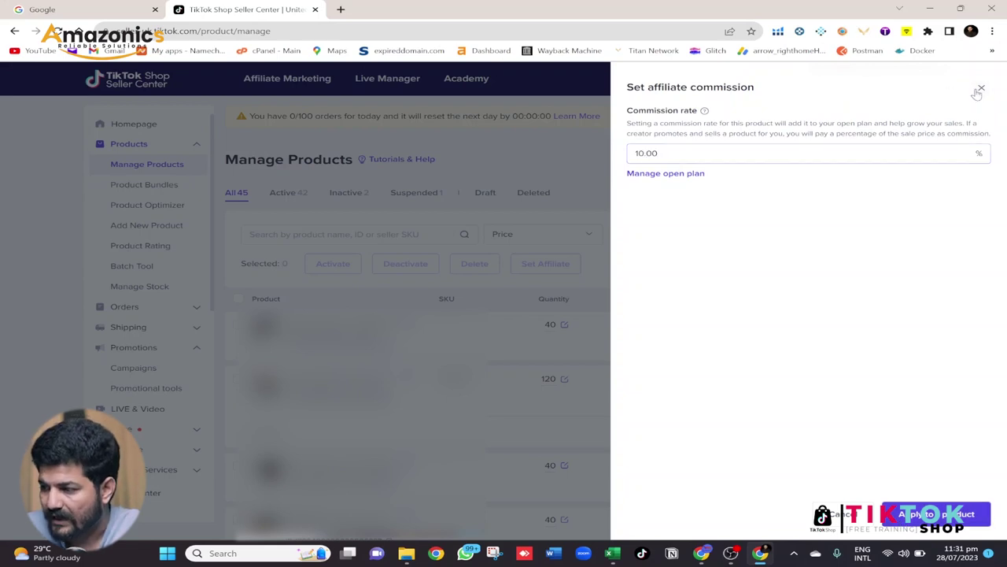
pyautogui.click(980, 87)
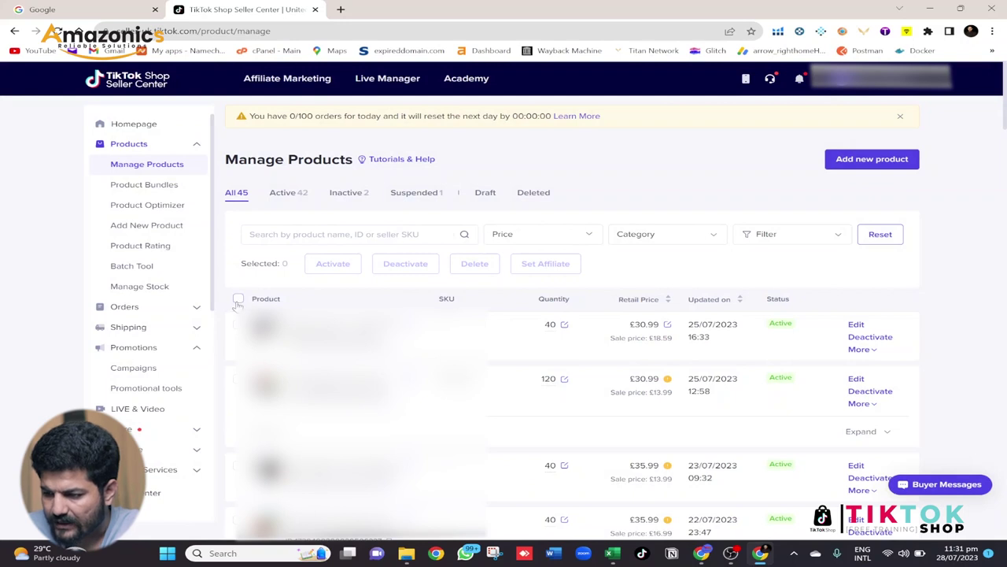
# - View the bulk affiliate commission form for all products, close it without applying, and clear the product selection
pyautogui.click(238, 300)
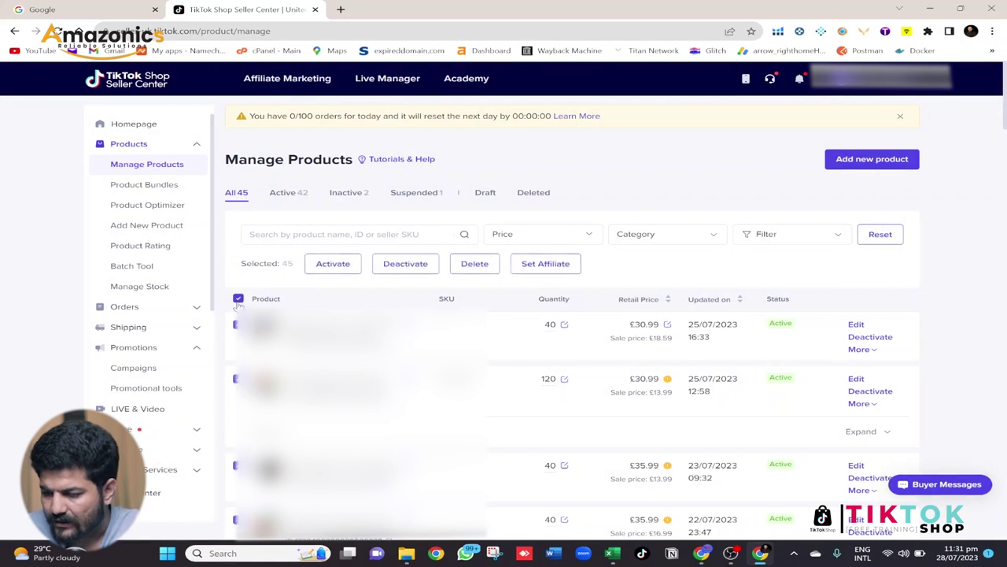
pyautogui.click(553, 268)
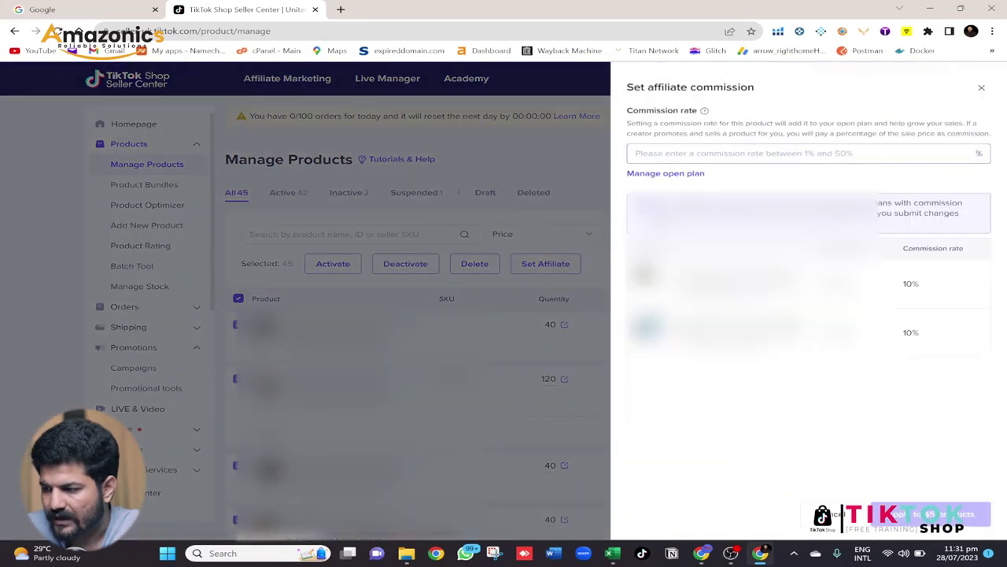
pyautogui.click(983, 91)
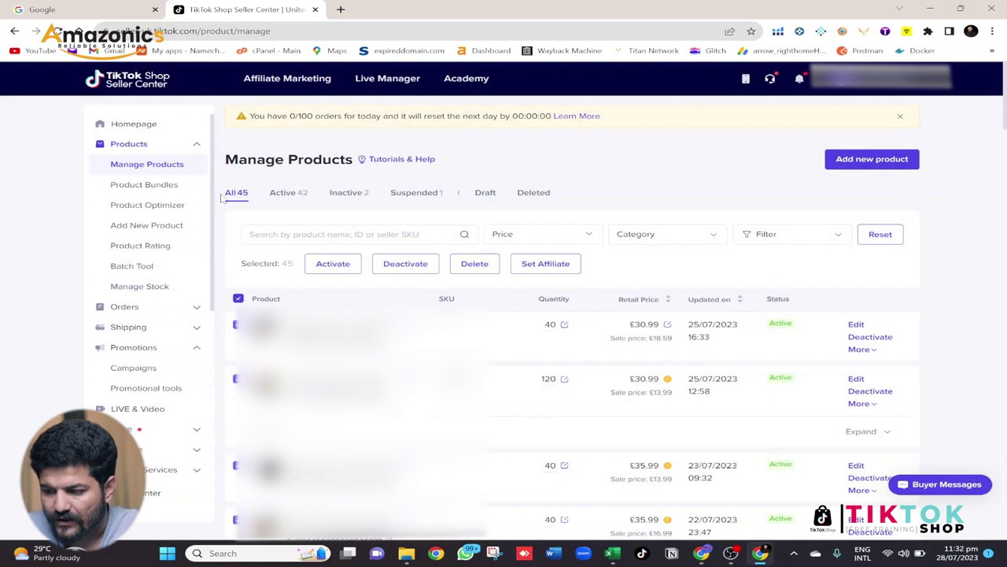
pyautogui.click(239, 299)
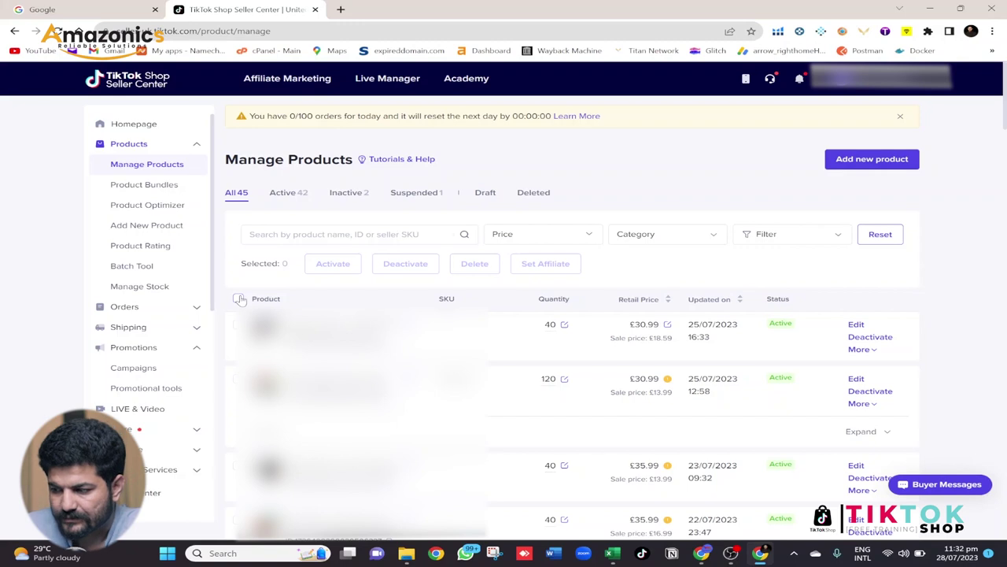
# - Open the Promotional tools page of the Promotions section
pyautogui.scroll(-2, 168, 252)
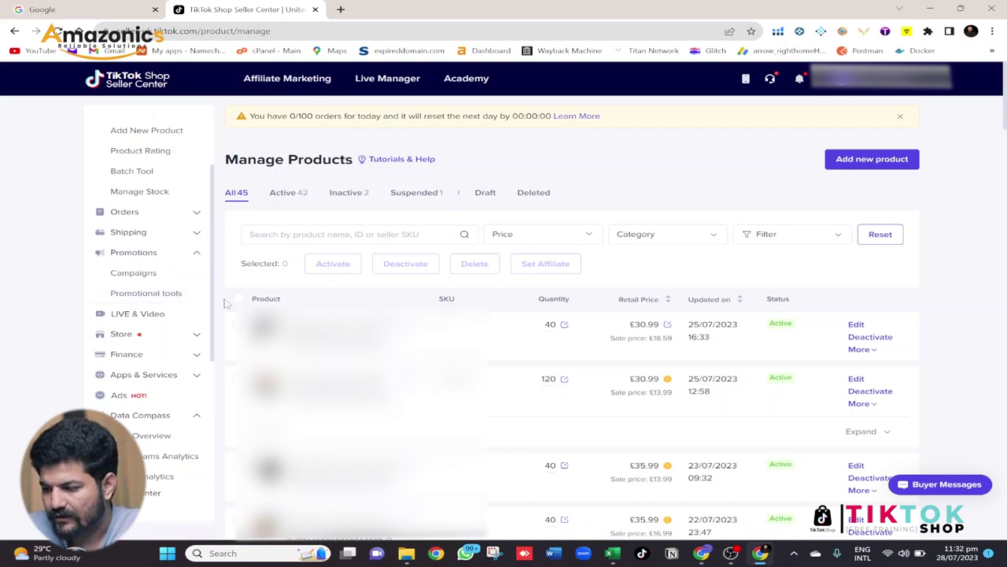
pyautogui.scroll(-1, 158, 283)
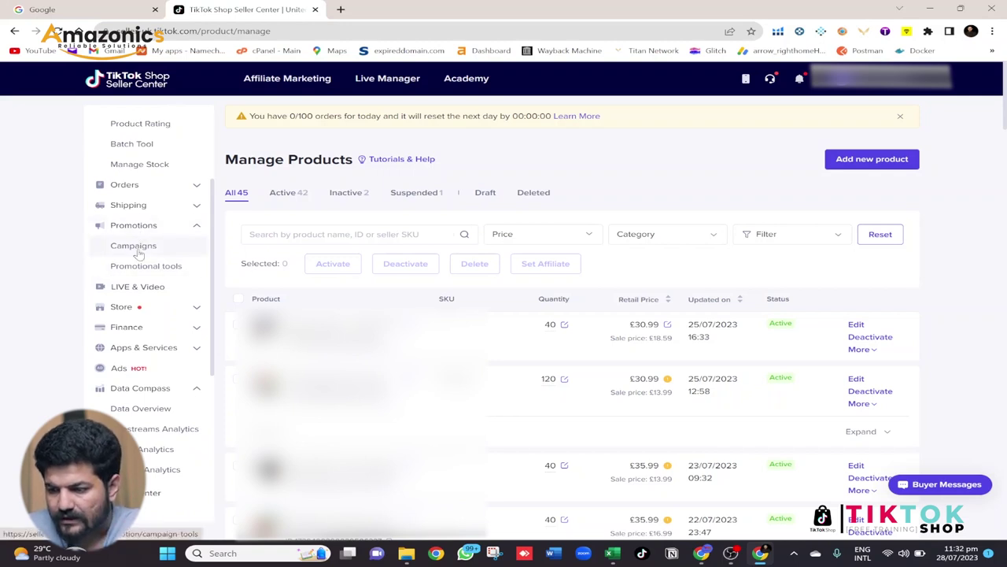
pyautogui.click(159, 229)
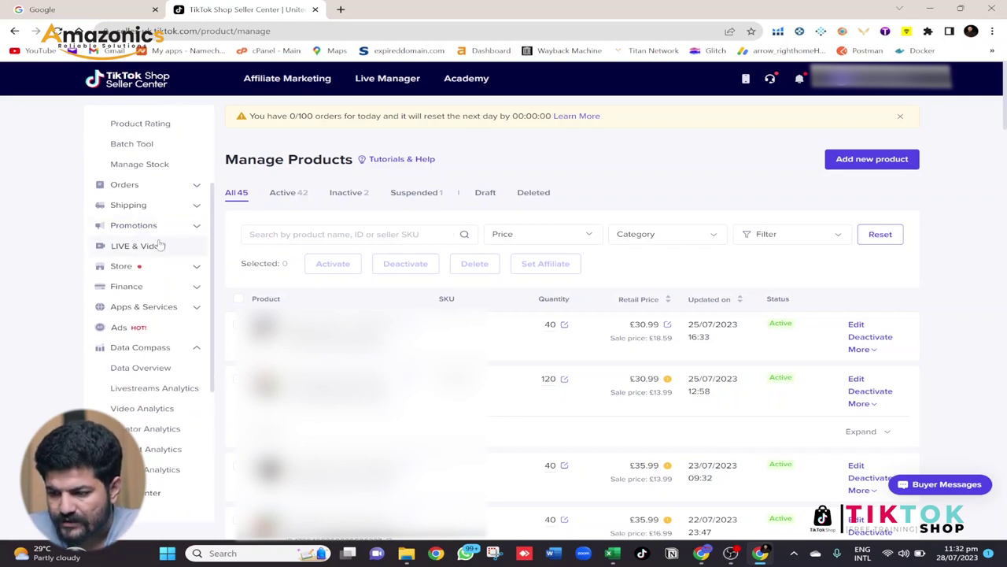
pyautogui.click(160, 230)
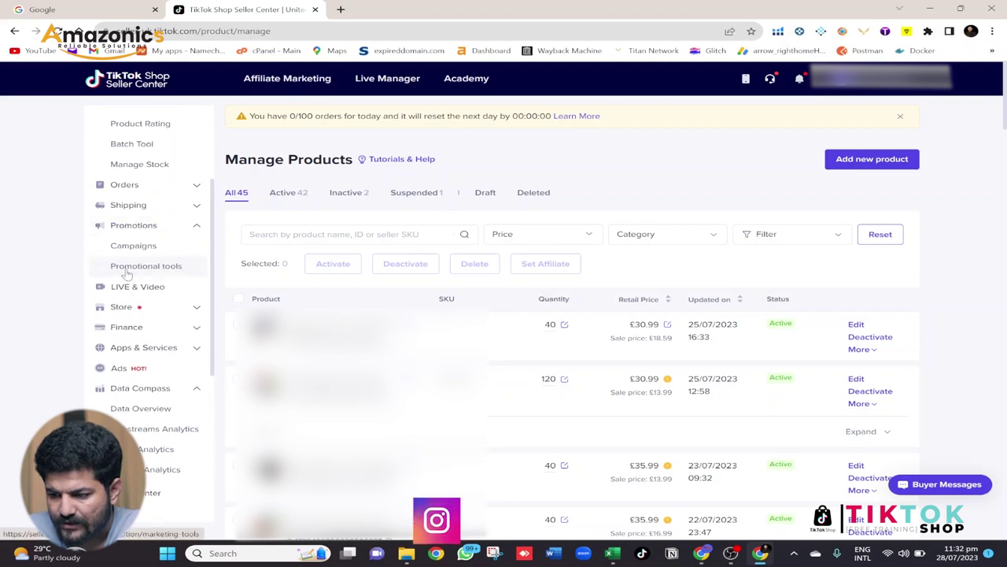
pyautogui.click(128, 271)
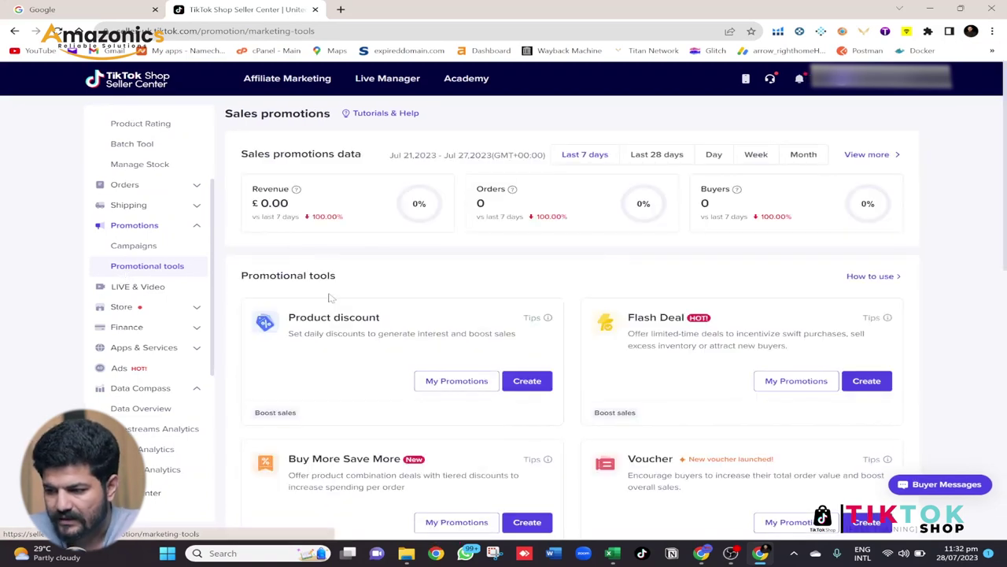
# - Examine the available promotional tools, from Product discount and Flash Deal to Gift With Purchase and Shipping fee discount
pyautogui.scroll(-1, 330, 298)
pyautogui.scroll(-5, 589, 403)
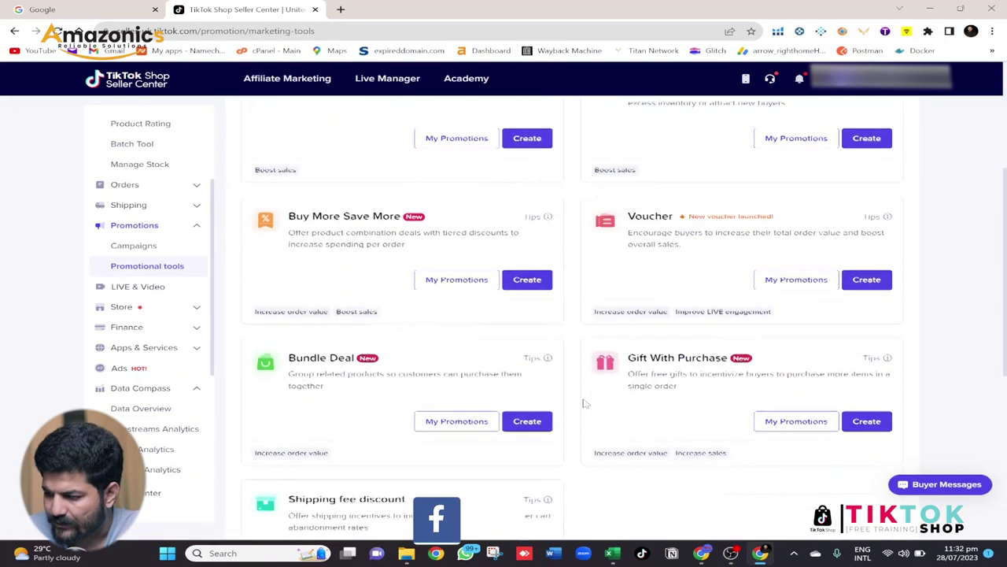
pyautogui.scroll(4, 584, 404)
pyautogui.scroll(1, 585, 404)
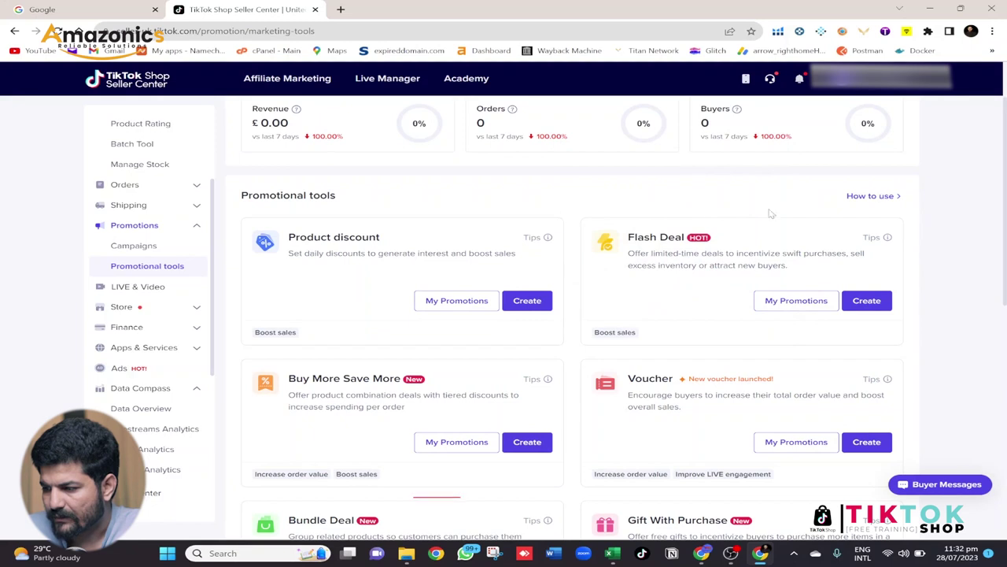
pyautogui.scroll(-2, 661, 240)
pyautogui.scroll(-2, 661, 240)
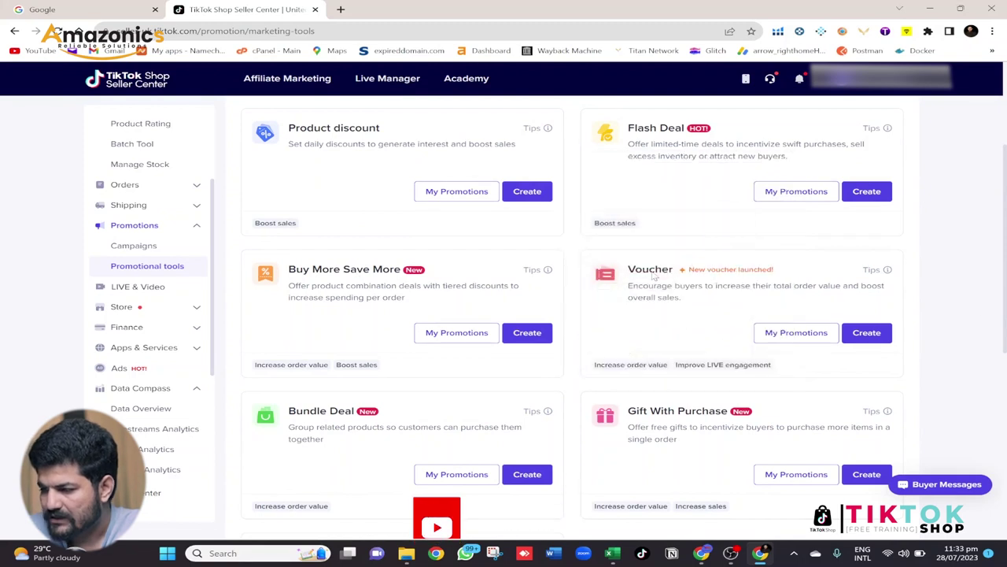
pyautogui.moveTo(653, 275)
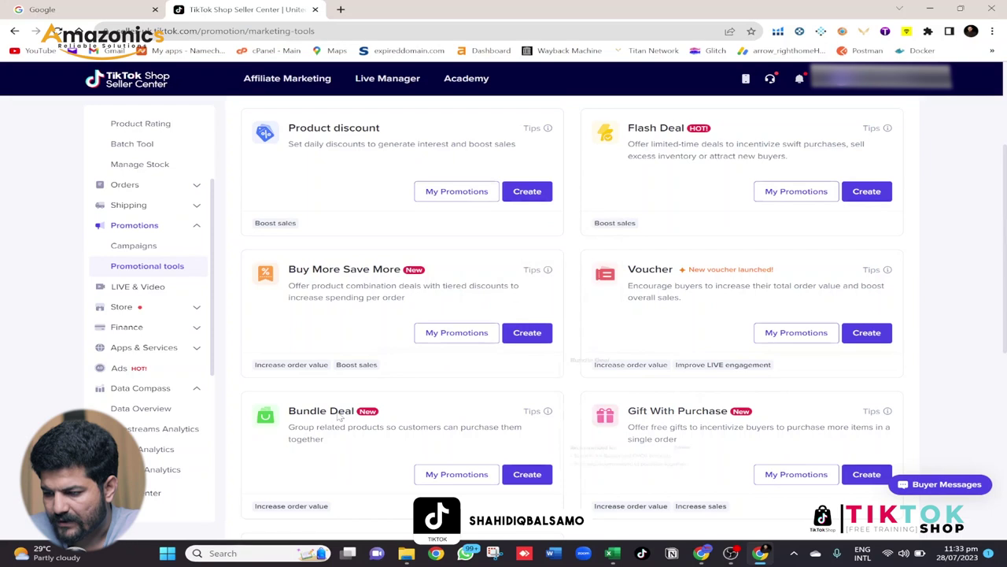
pyautogui.scroll(-2, 445, 395)
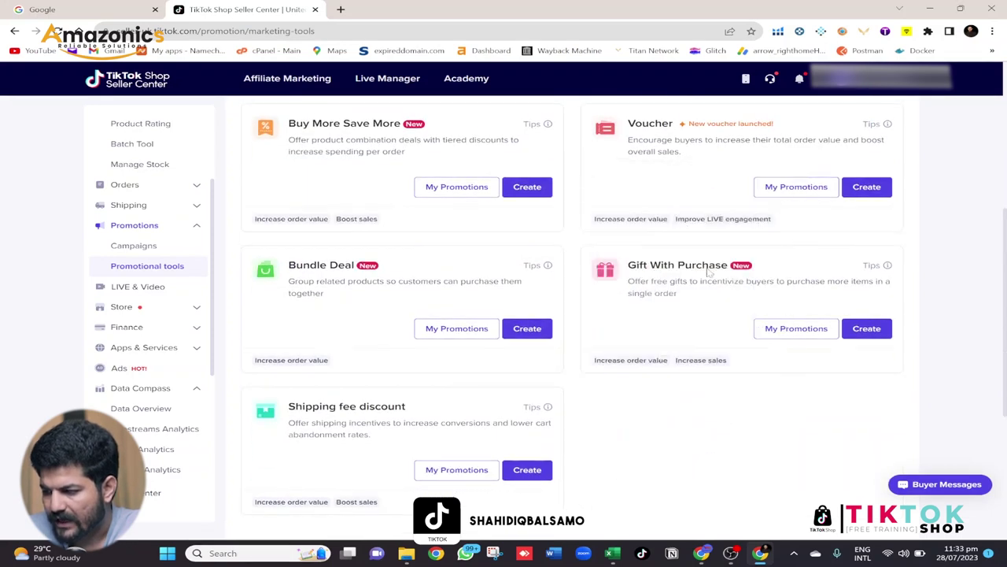
pyautogui.moveTo(362, 412)
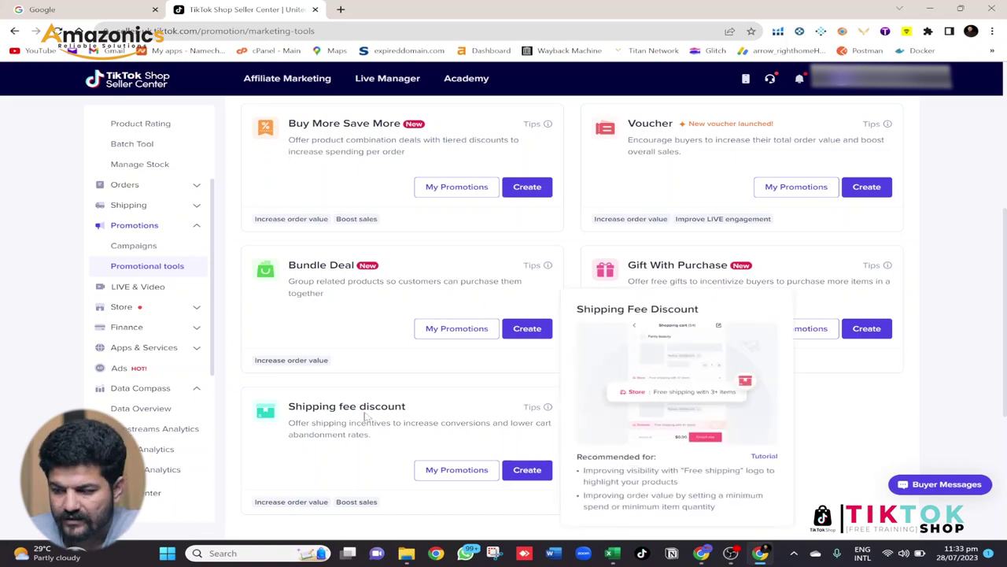
pyautogui.scroll(4, 366, 417)
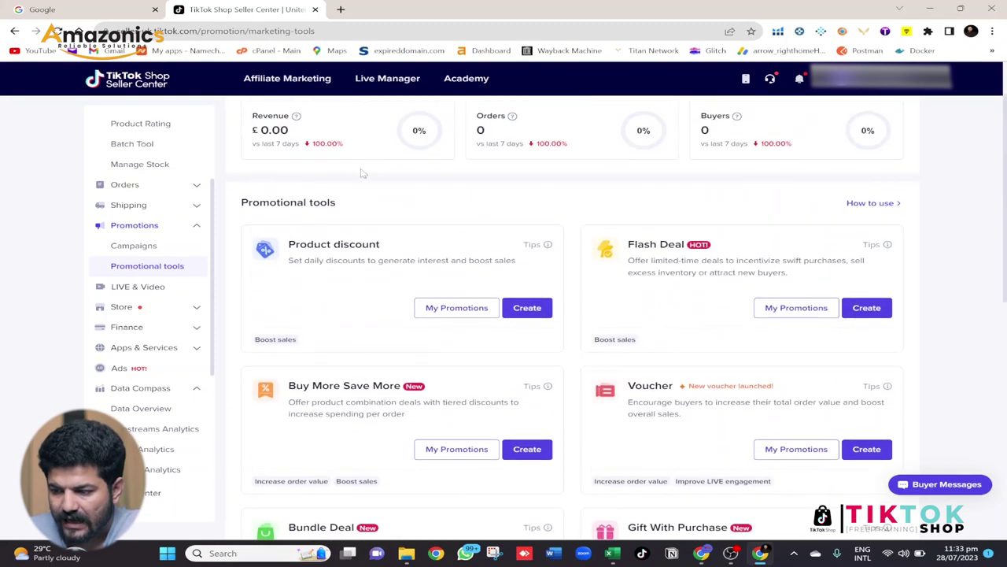
pyautogui.moveTo(348, 254)
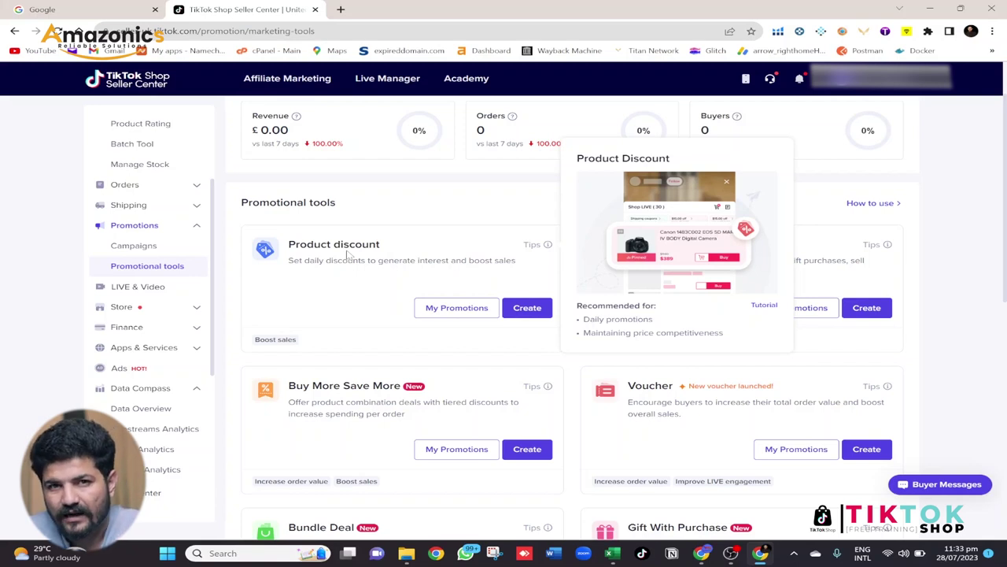
pyautogui.scroll(-5, 347, 254)
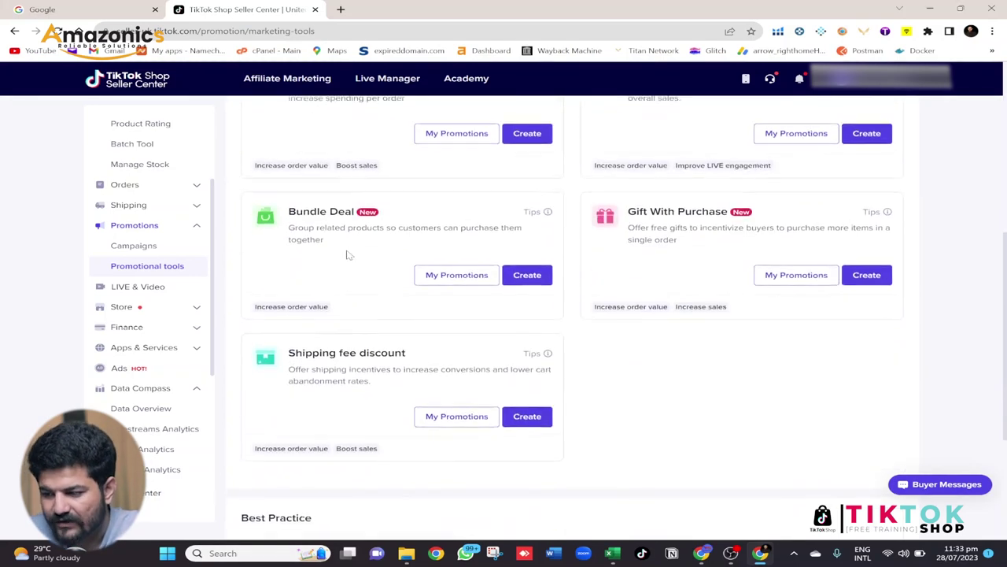
pyautogui.scroll(5, 347, 254)
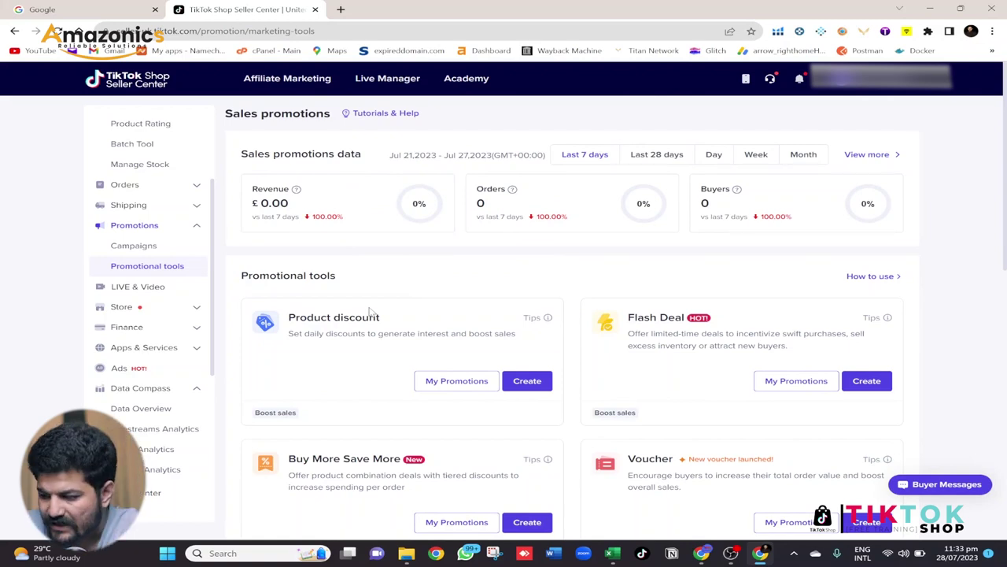
# - Start creating a new Product discount promotion
pyautogui.scroll(-1, 434, 370)
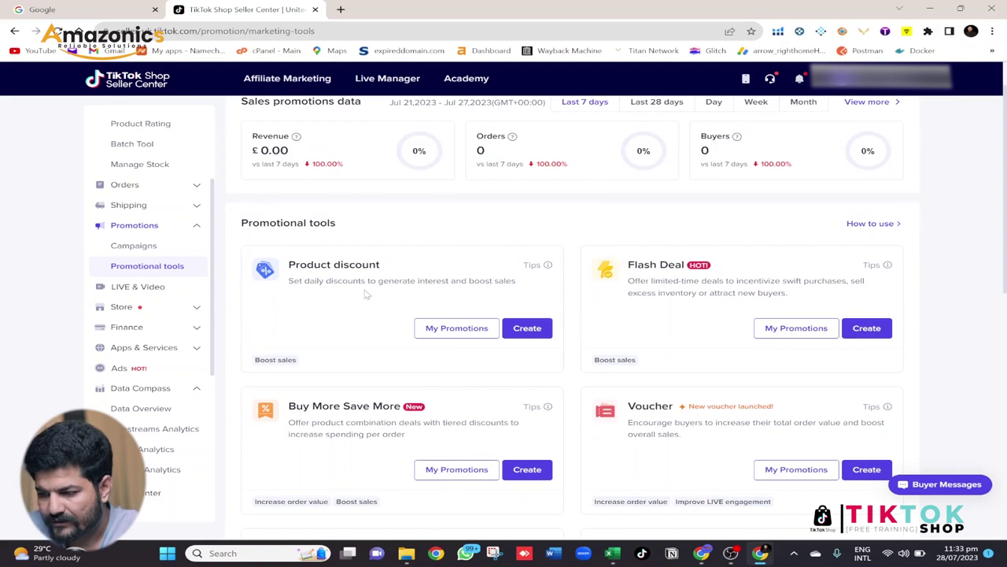
pyautogui.click(534, 336)
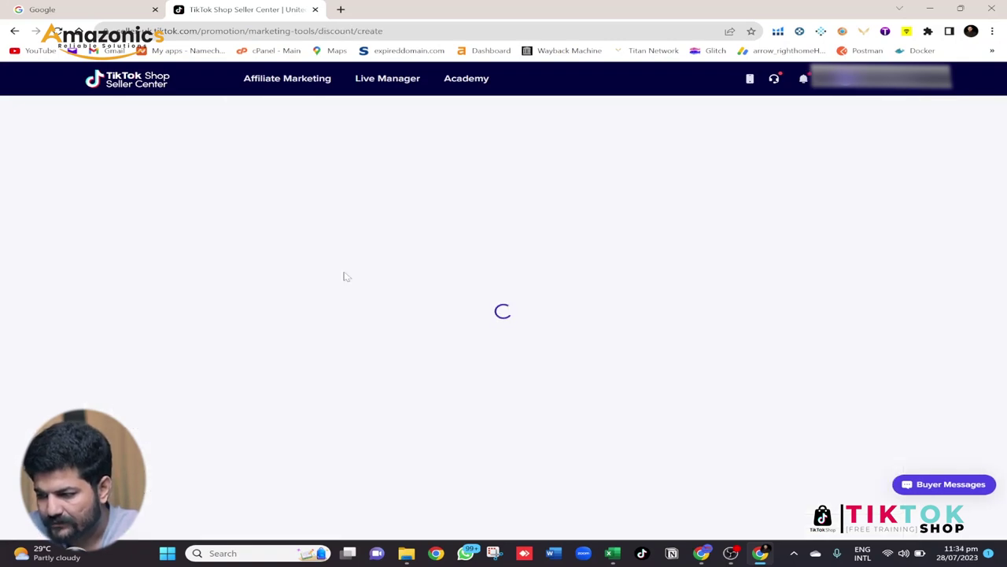
pyautogui.scroll(-1, 535, 304)
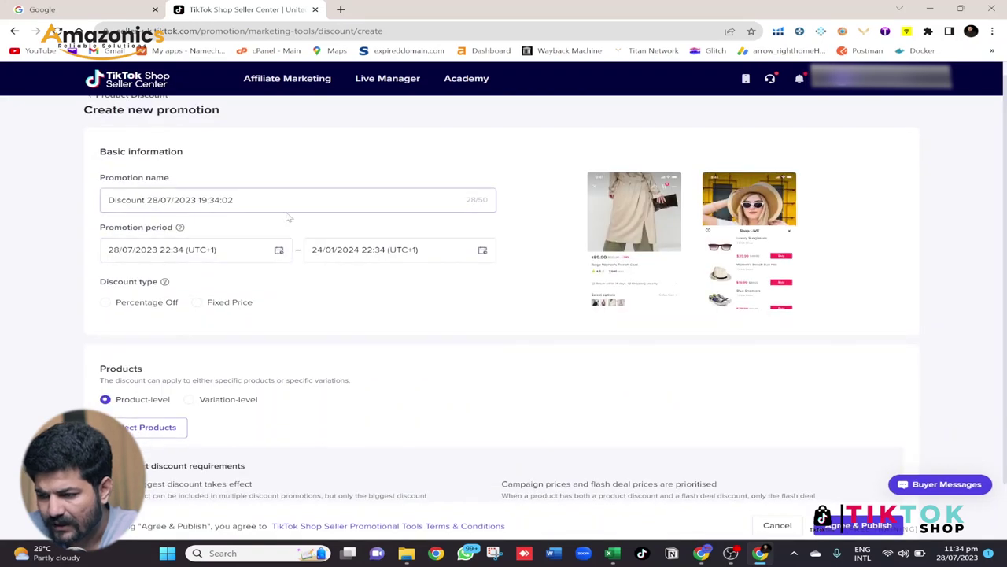
# - Replace the default promotion name with "Socket Fan" in the new promotion's basic information
pyautogui.tripleClick(236, 200)
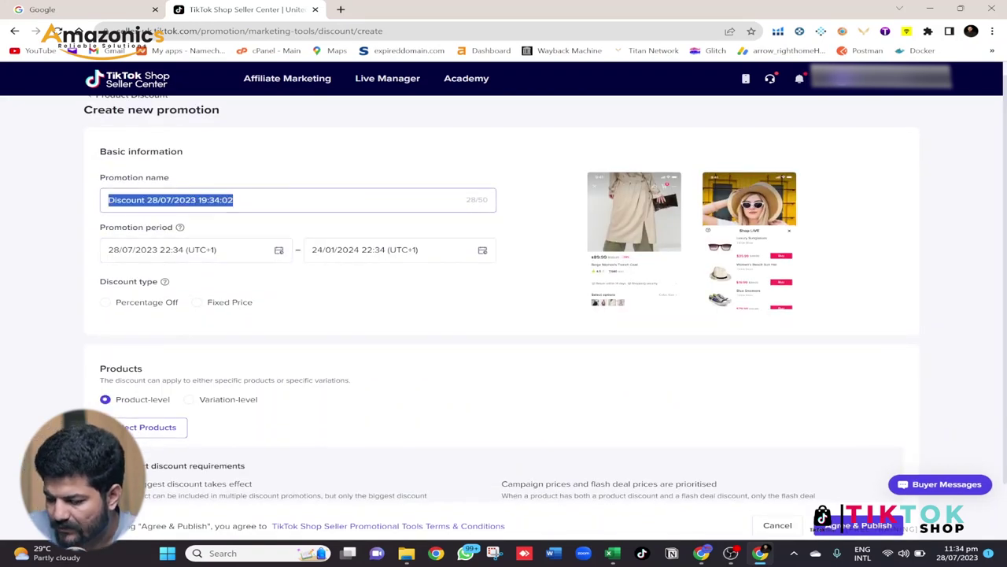
pyautogui.write('Soxket')
pyautogui.press('BackSpace')
pyautogui.press('BackSpace')
pyautogui.press('BackSpace')
pyautogui.press('BackSpace')
pyautogui.write('cekt')
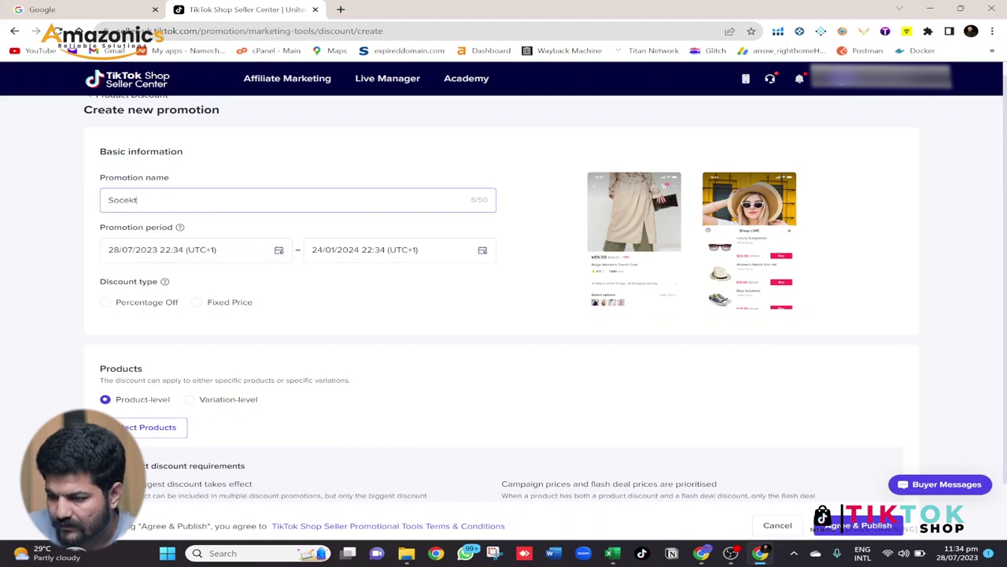
pyautogui.write(' Fan')
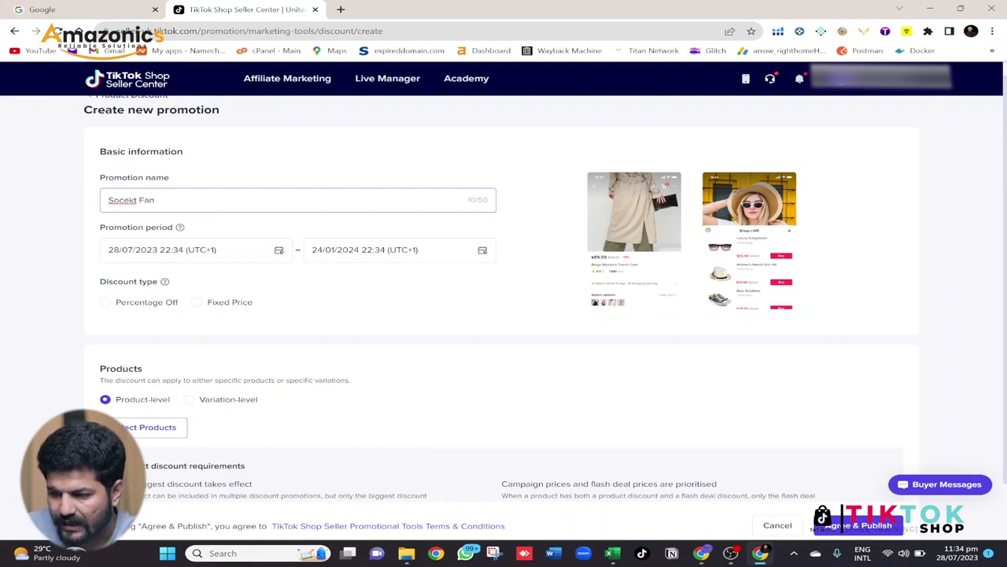
pyautogui.scroll(-1, 504, 315)
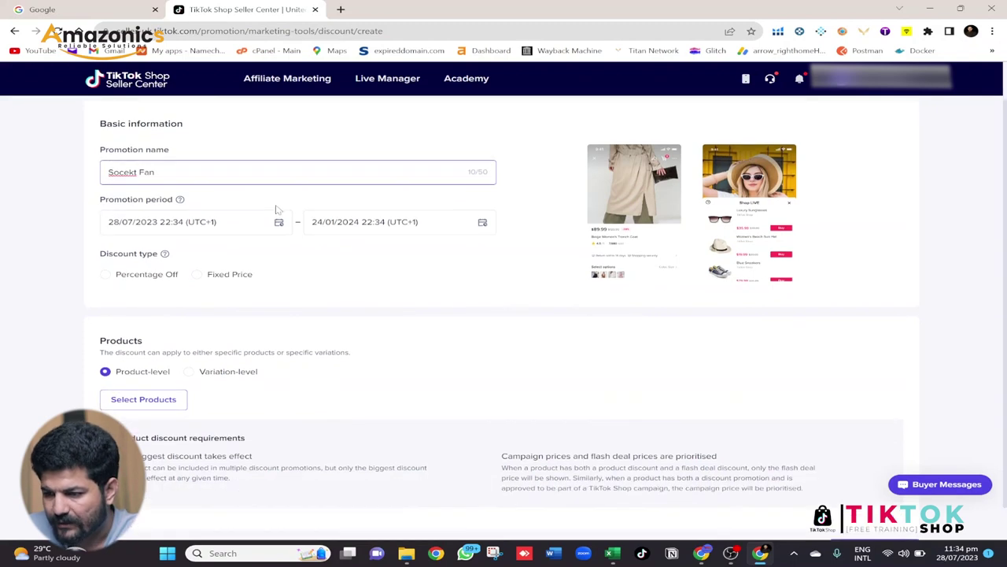
pyautogui.press('BackSpace')
pyautogui.press('BackSpace')
pyautogui.press('BackSpace')
pyautogui.write('ket')
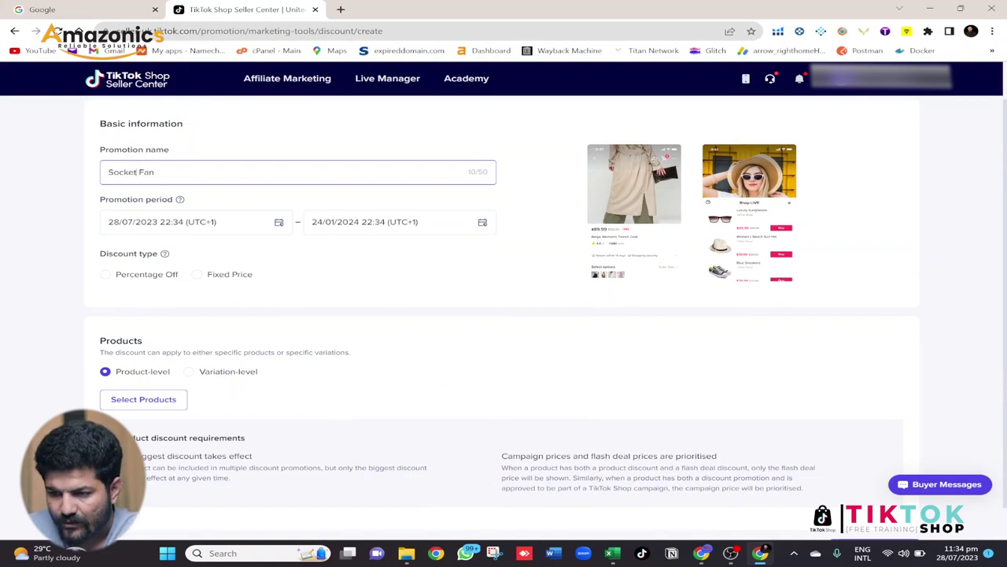
pyautogui.rightClick(236, 174)
pyautogui.click(70, 209)
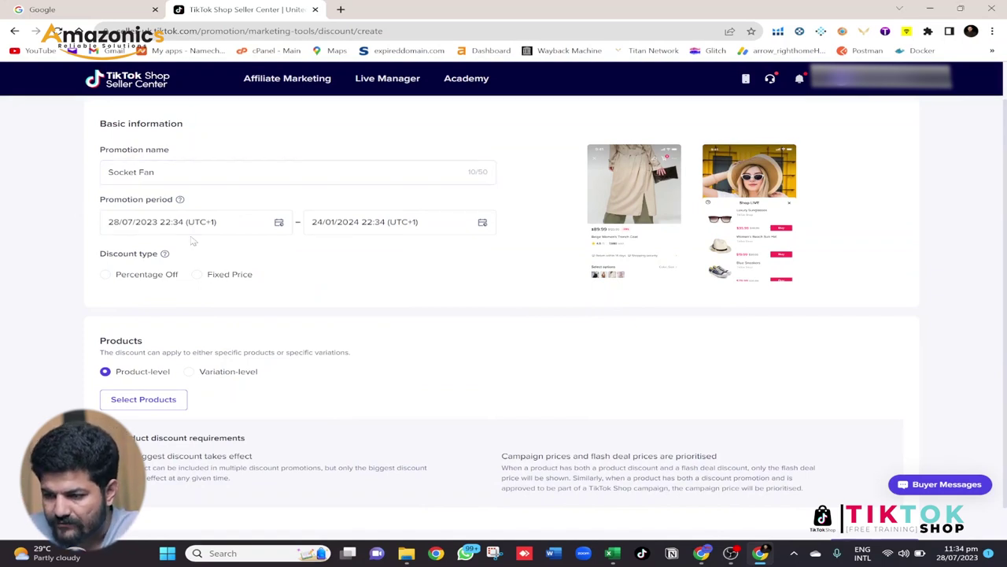
pyautogui.scroll(-1, 194, 242)
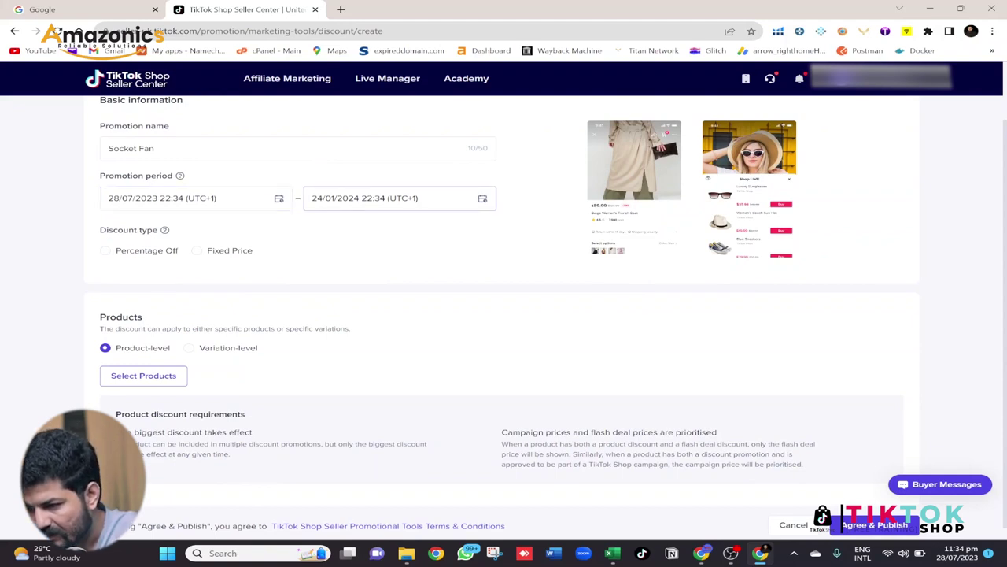
# - Set the end date of the promotion period to 28/08/2023, keeping the time at 22:34
pyautogui.click(369, 203)
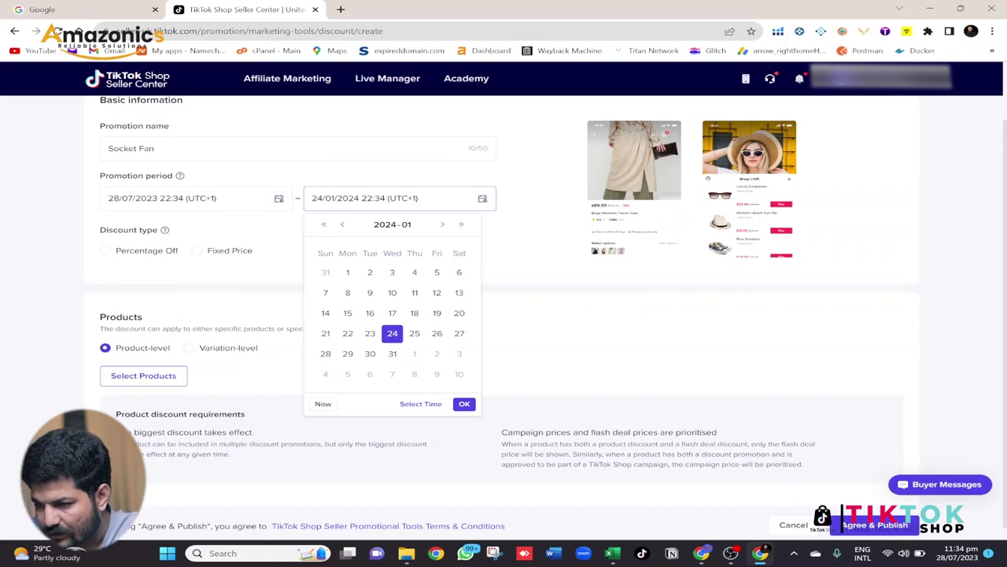
pyautogui.tripleClick(342, 226)
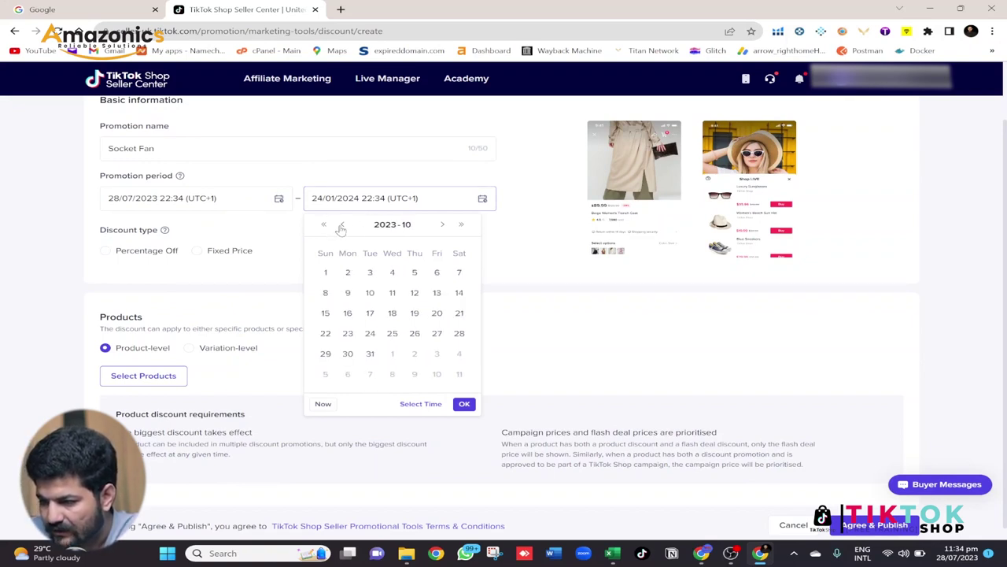
pyautogui.click(342, 226)
pyautogui.click(341, 226)
pyautogui.click(342, 226)
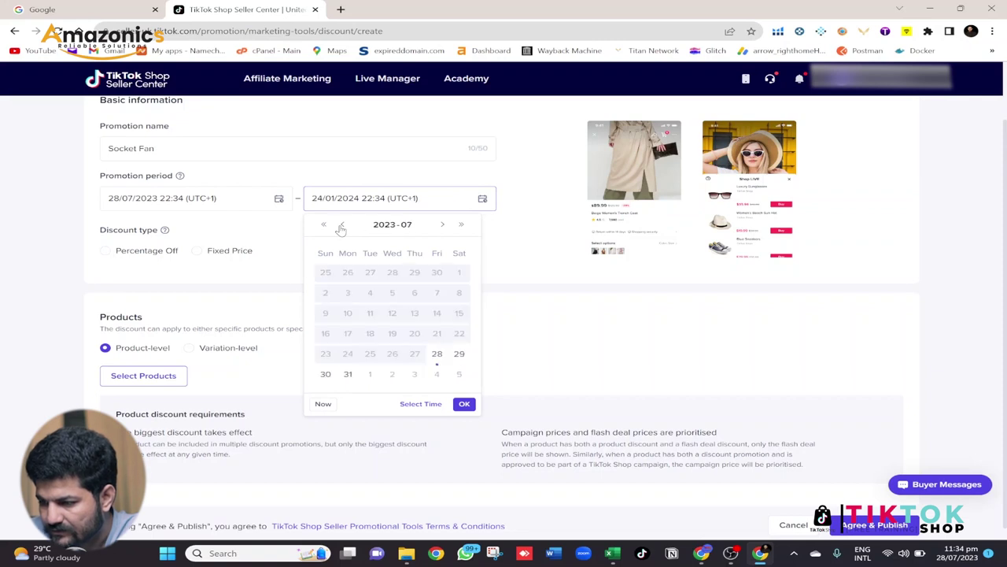
pyautogui.click(442, 226)
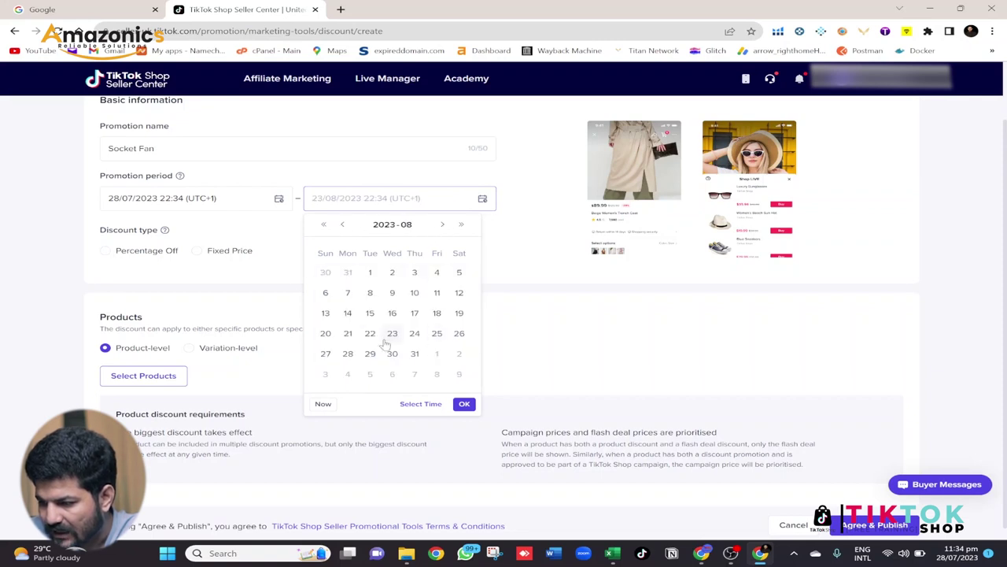
pyautogui.click(349, 354)
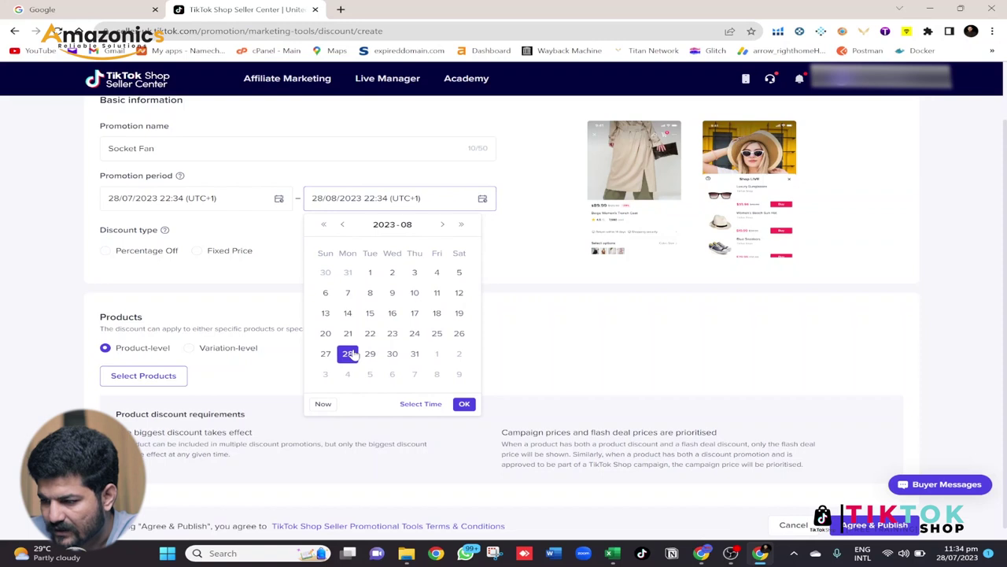
pyautogui.click(464, 404)
# - Set the promotion's discount type to Percentage Off
pyautogui.scroll(-1, 230, 276)
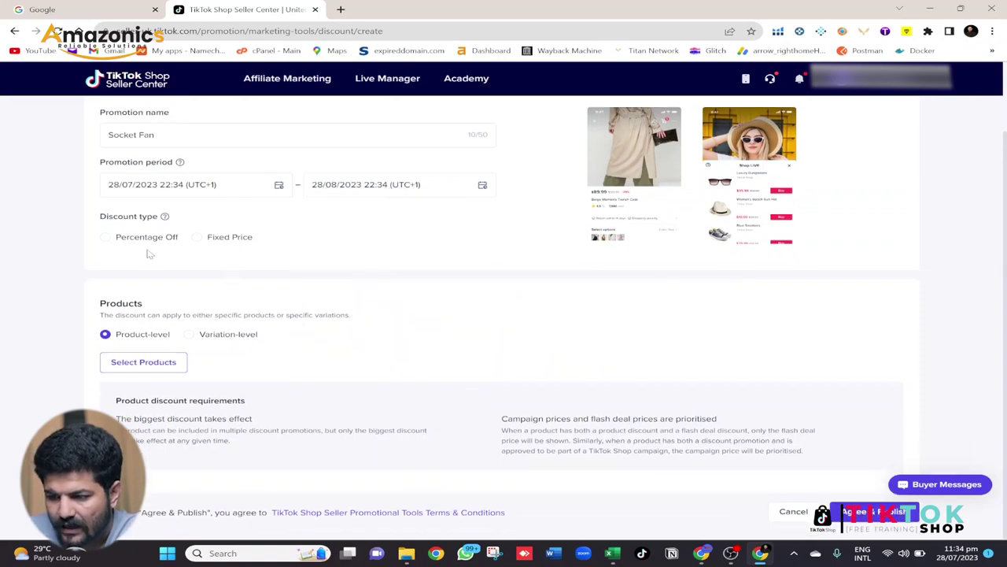
pyautogui.click(211, 238)
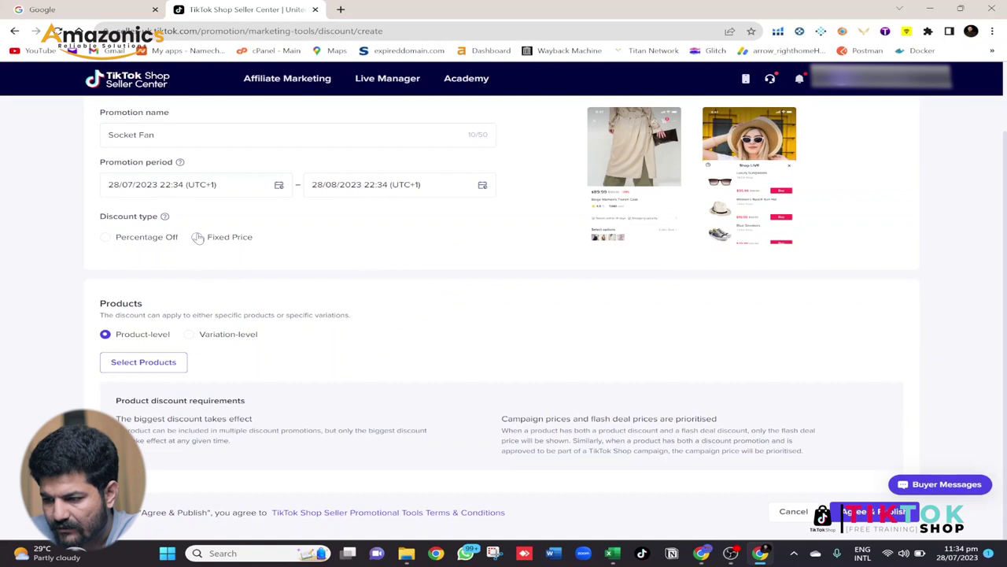
pyautogui.click(106, 238)
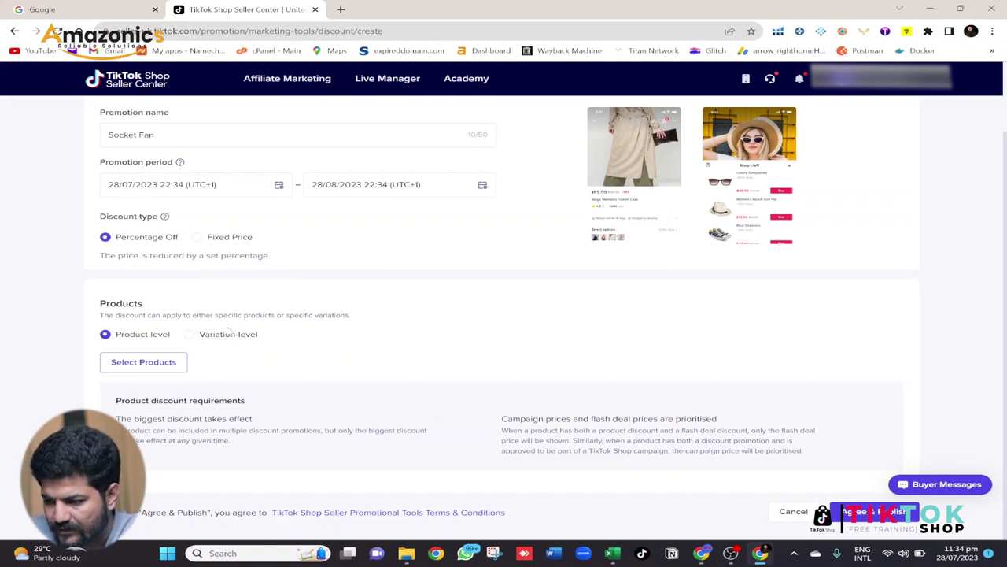
pyautogui.tripleClick(167, 255)
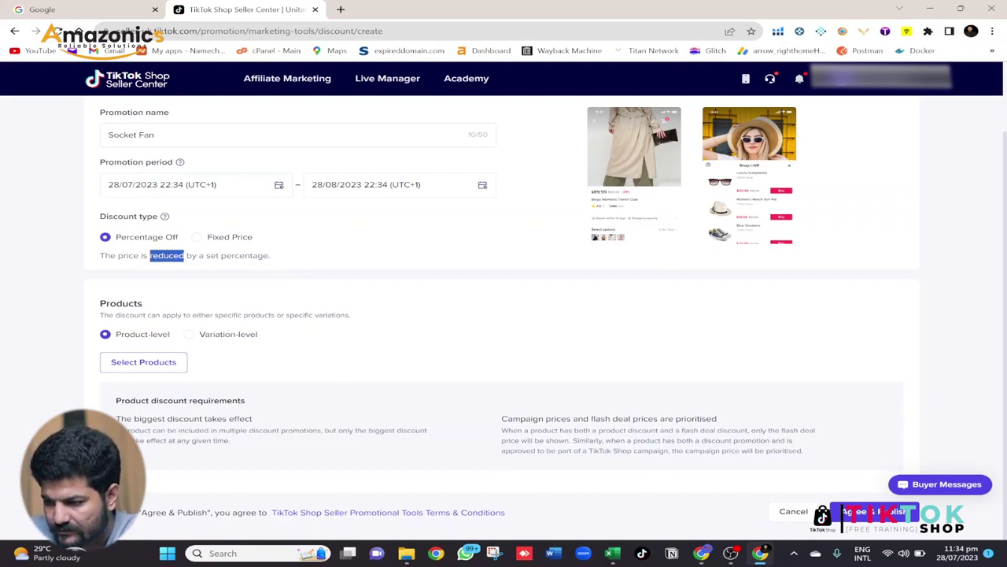
pyautogui.click(386, 272)
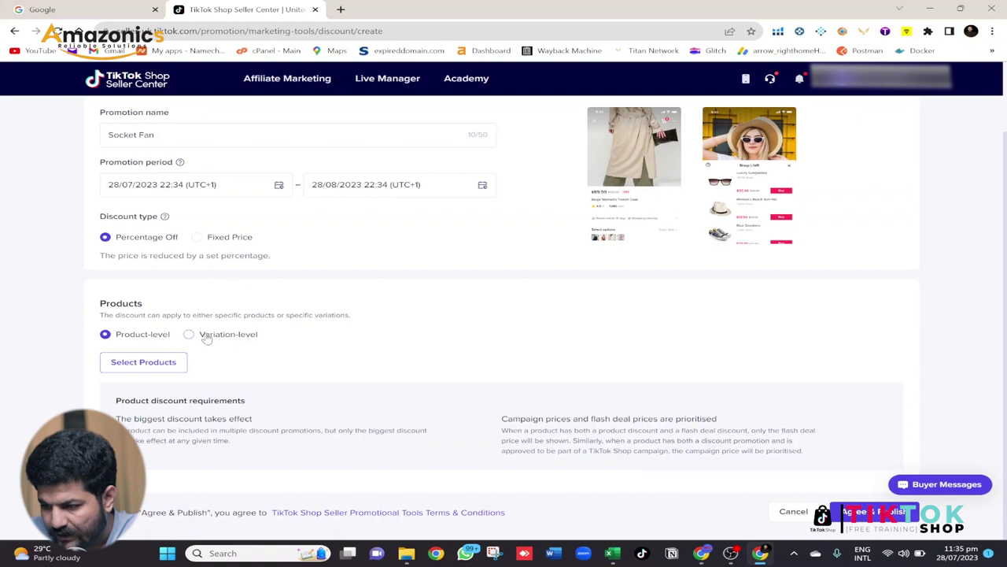
# - Add the £99.99 product with a stock of 20 to the promotion and set its discount to 10% off
pyautogui.click(142, 363)
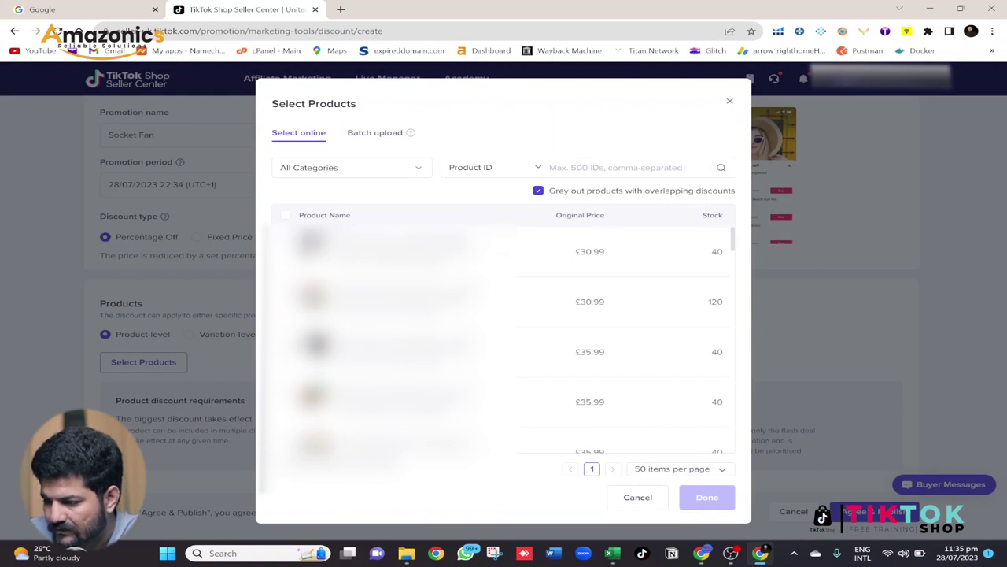
pyautogui.scroll(-5, 503, 346)
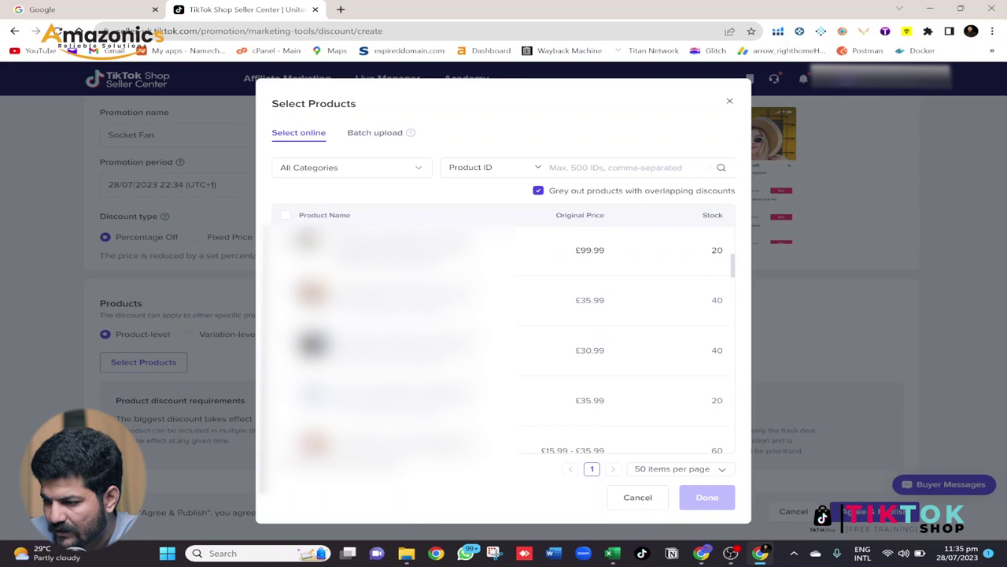
pyautogui.click(285, 249)
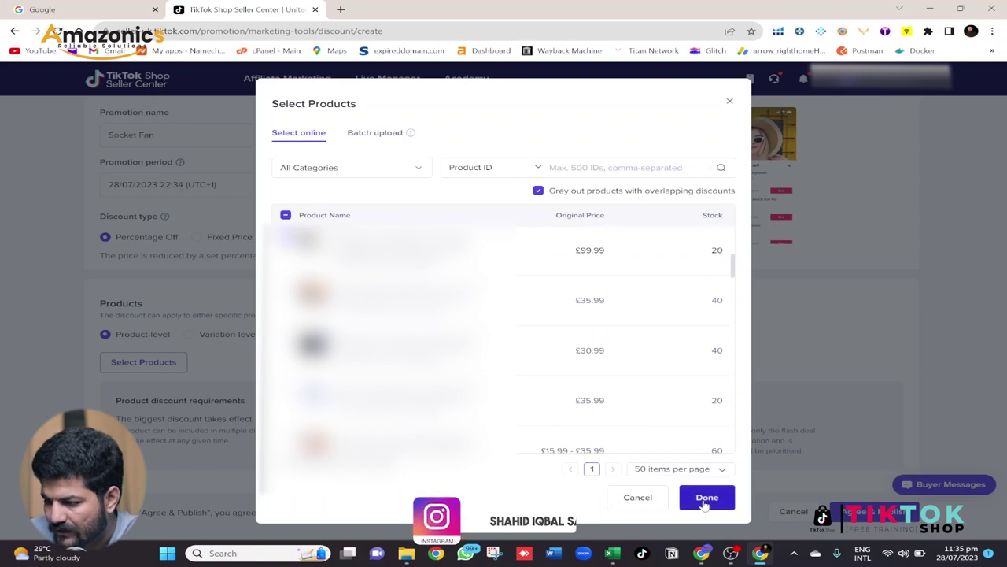
pyautogui.click(705, 499)
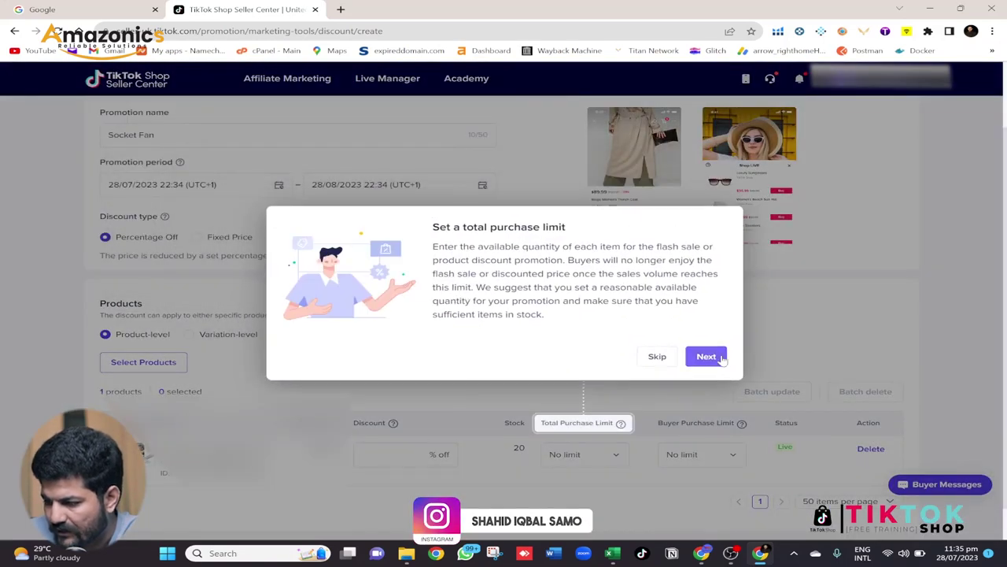
pyautogui.click(721, 359)
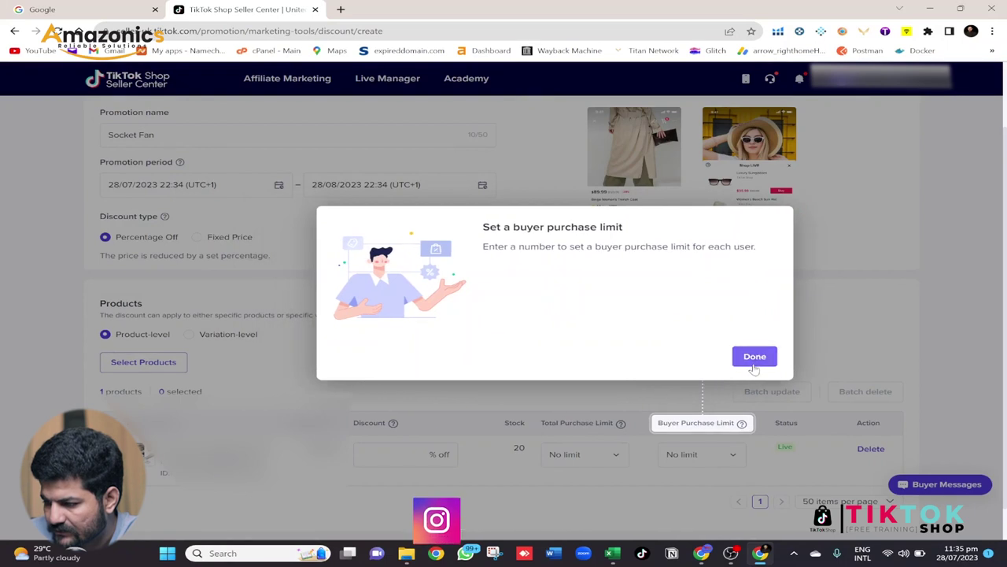
pyautogui.click(753, 362)
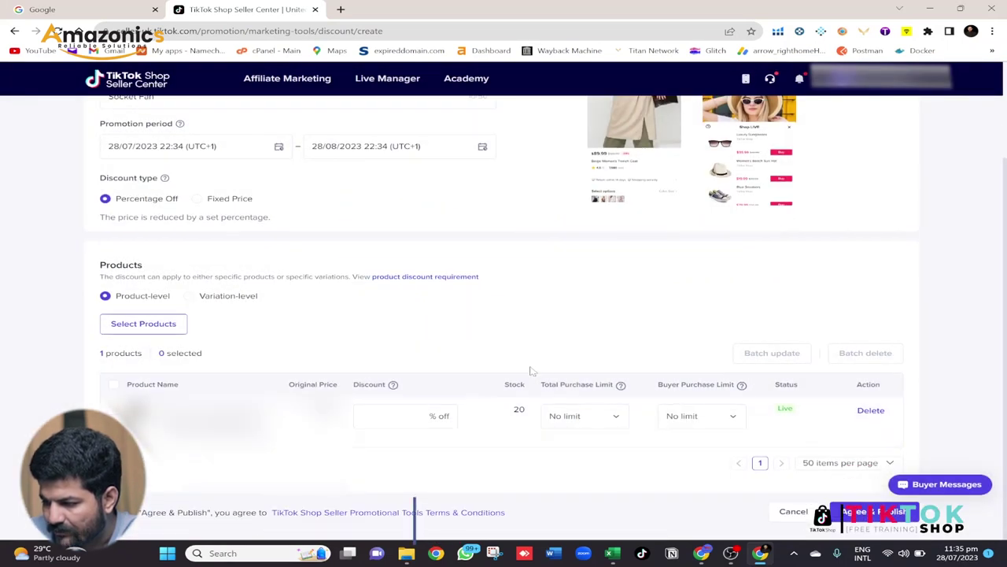
pyautogui.write('10')
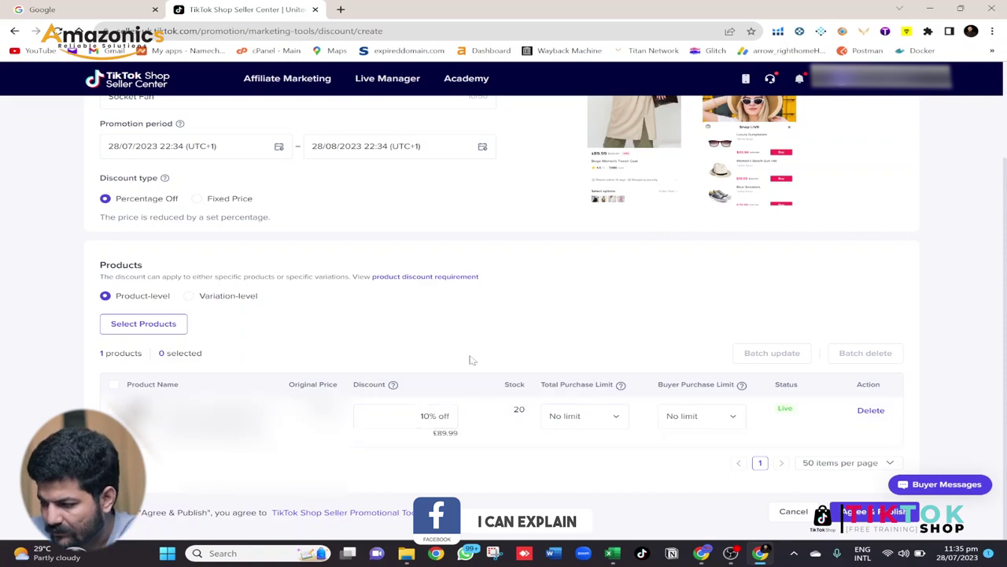
# - Examine the available options for the product's total purchase limit and buyer purchase limit
pyautogui.click(595, 421)
pyautogui.click(596, 421)
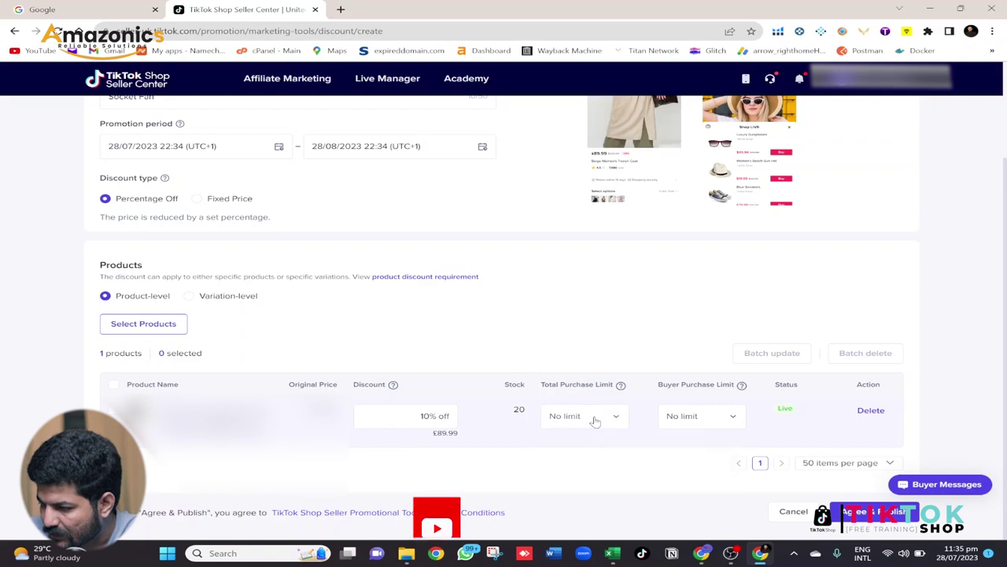
pyautogui.click(595, 421)
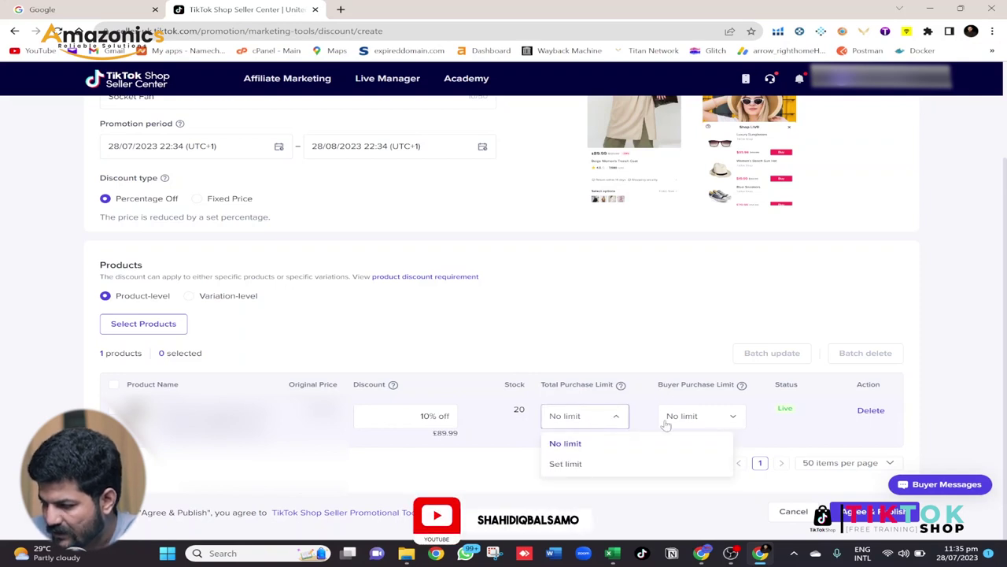
pyautogui.click(579, 425)
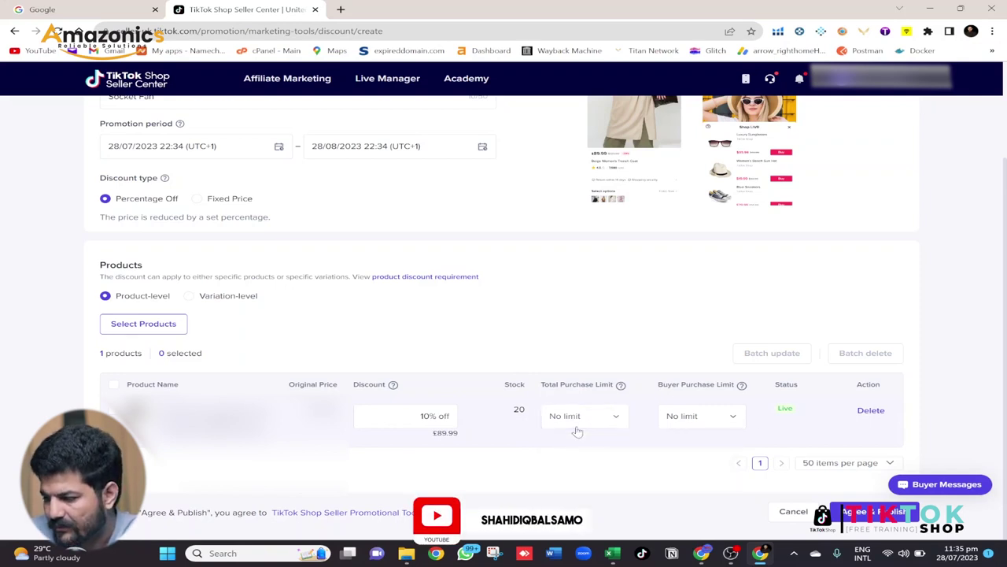
pyautogui.click(596, 424)
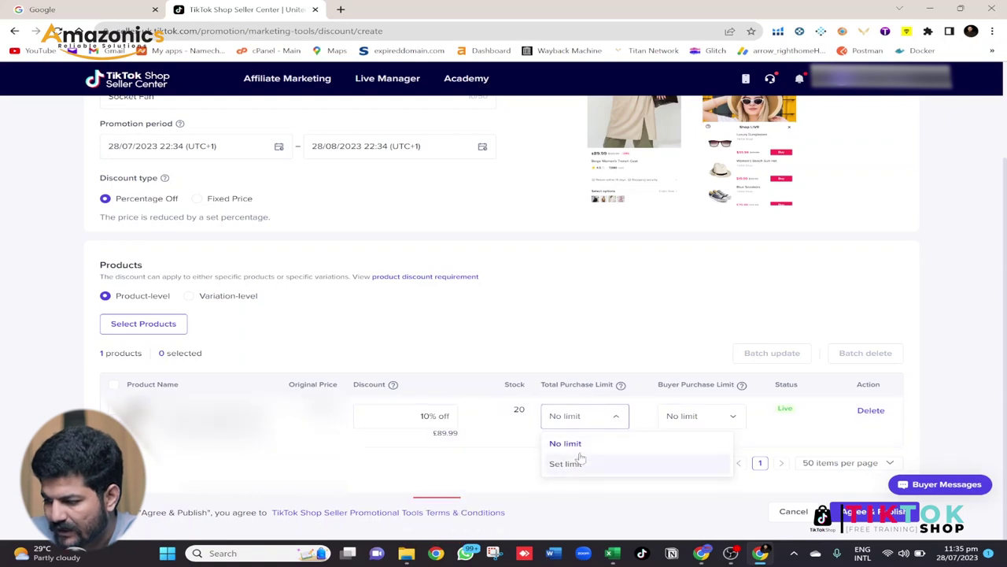
pyautogui.click(607, 424)
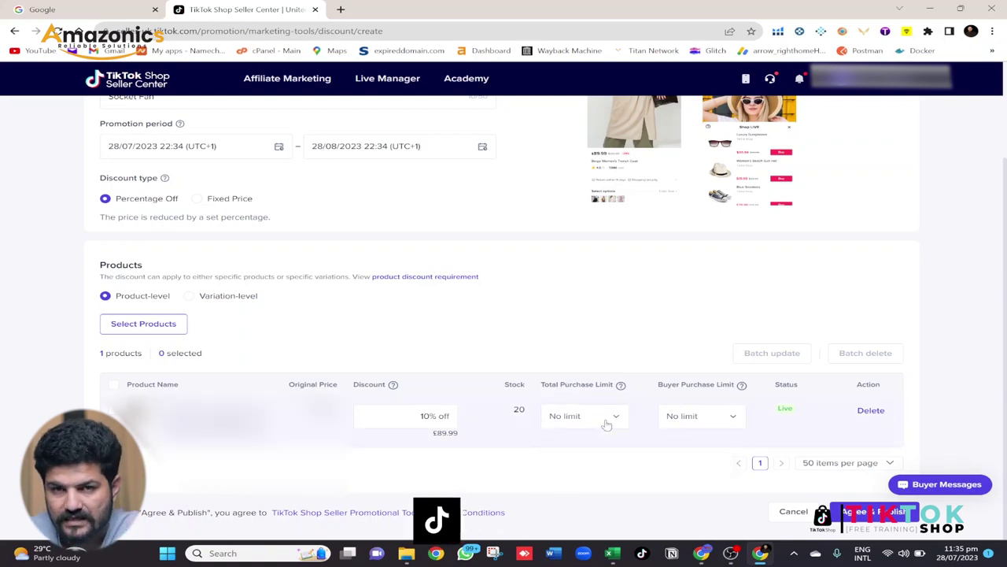
pyautogui.click(617, 420)
pyautogui.click(617, 420)
pyautogui.click(716, 422)
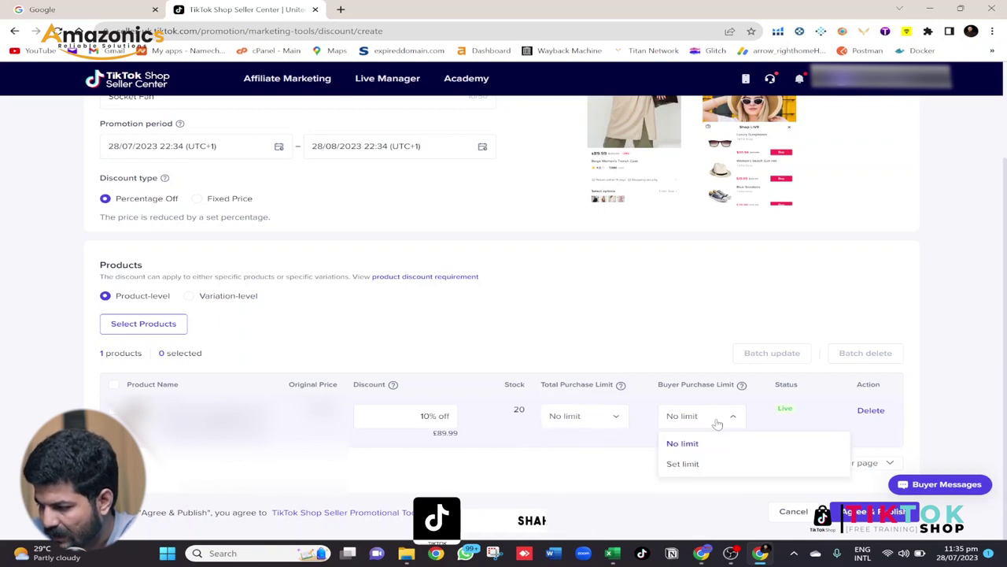
pyautogui.click(719, 421)
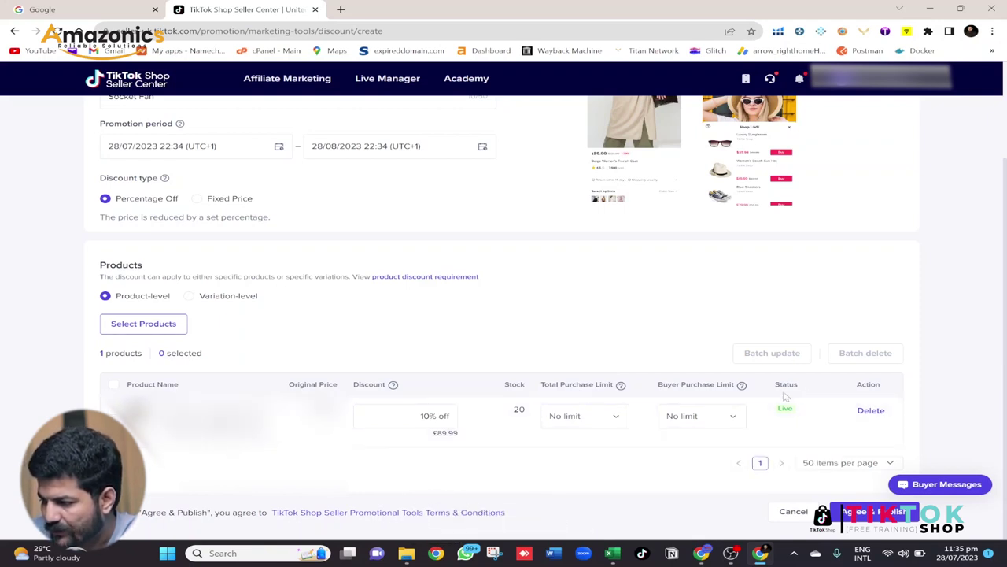
# - Leave the new product discount form and return to the overview of promotional tools
pyautogui.click(862, 513)
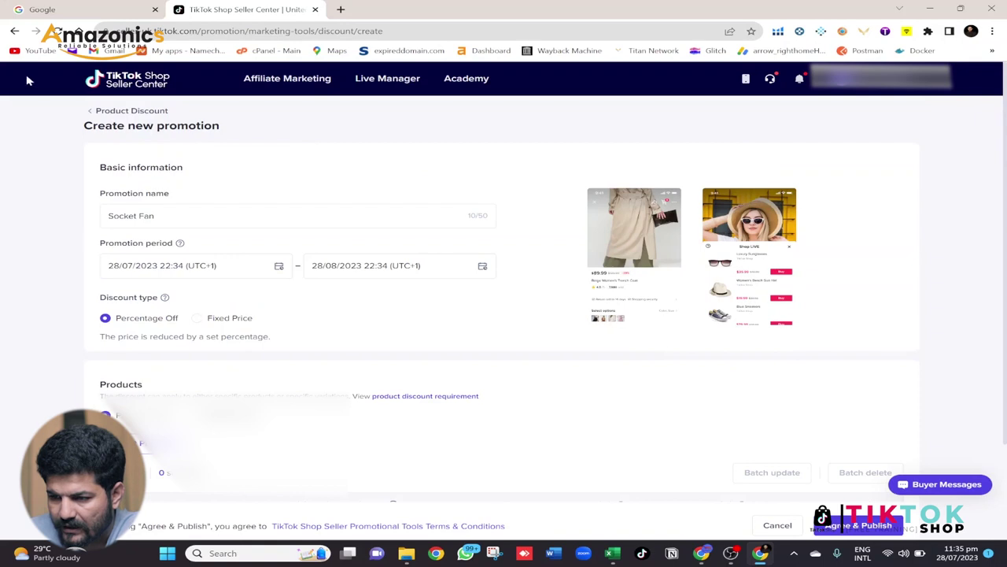
pyautogui.click(14, 31)
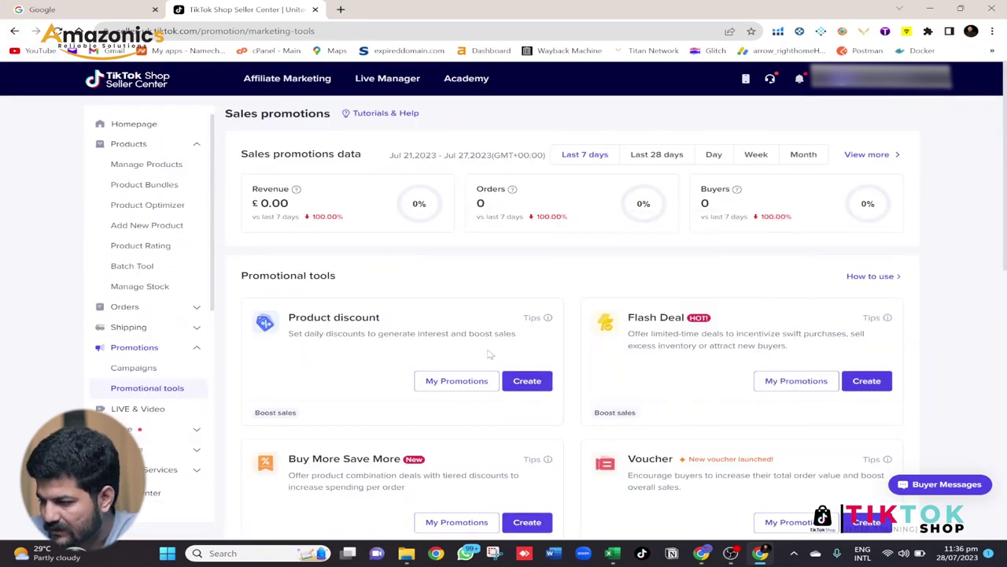
pyautogui.moveTo(359, 322)
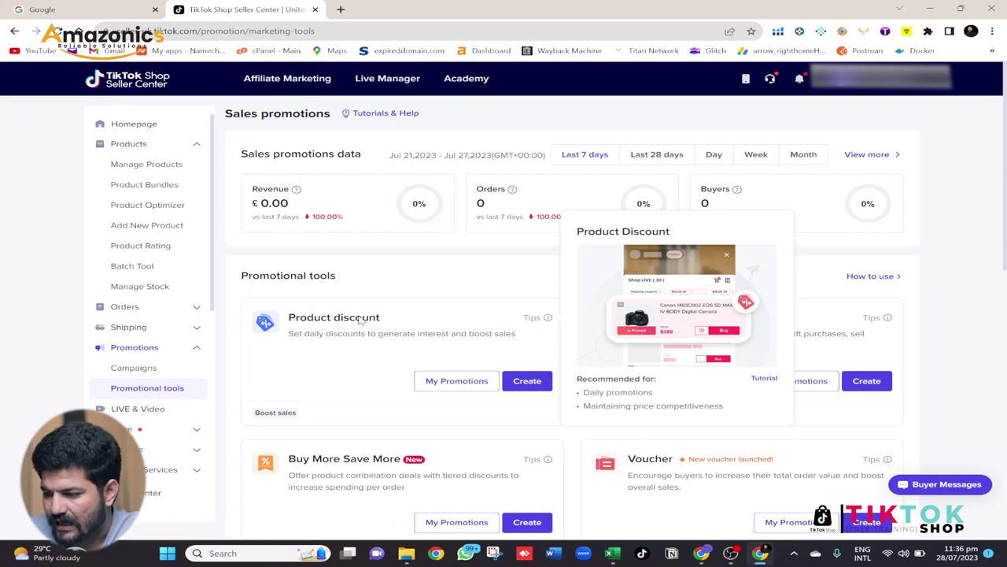
pyautogui.scroll(-1, 359, 319)
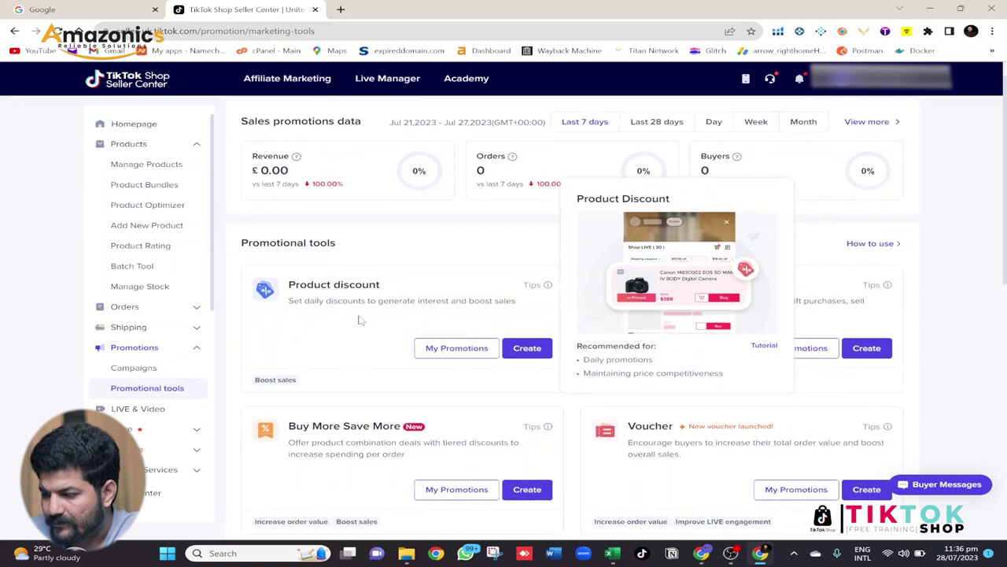
# - Open the existing Product Discount promotions and look through their names, periods and statuses
pyautogui.click(442, 356)
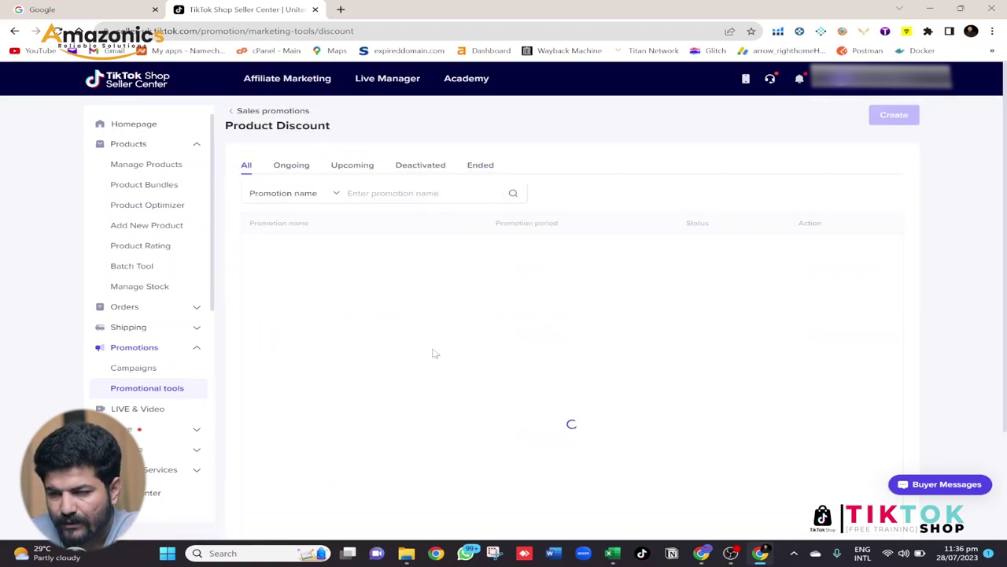
pyautogui.scroll(-2, 384, 382)
pyautogui.scroll(-10, 383, 382)
pyautogui.scroll(10, 383, 383)
pyautogui.scroll(-3, 383, 383)
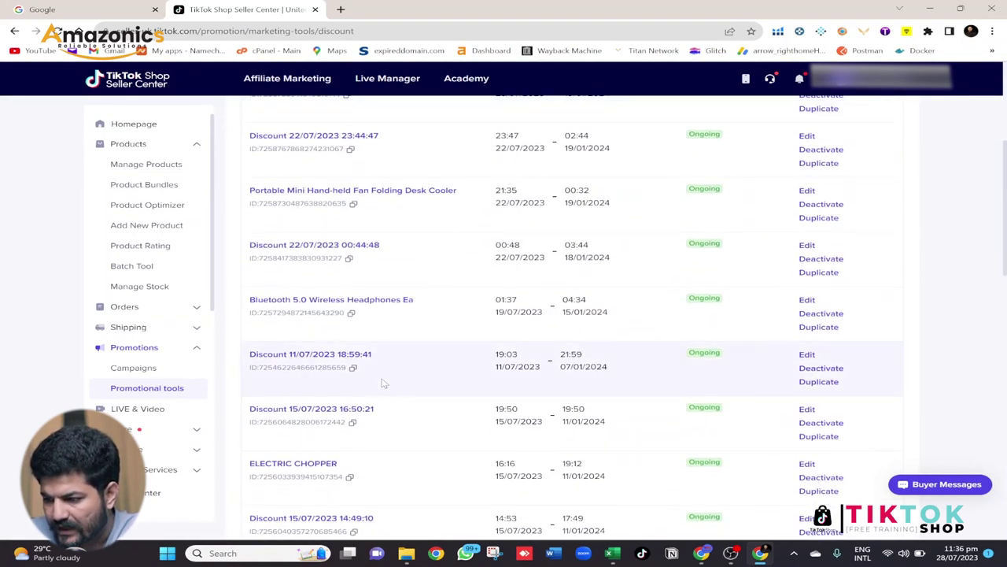
pyautogui.scroll(4, 383, 383)
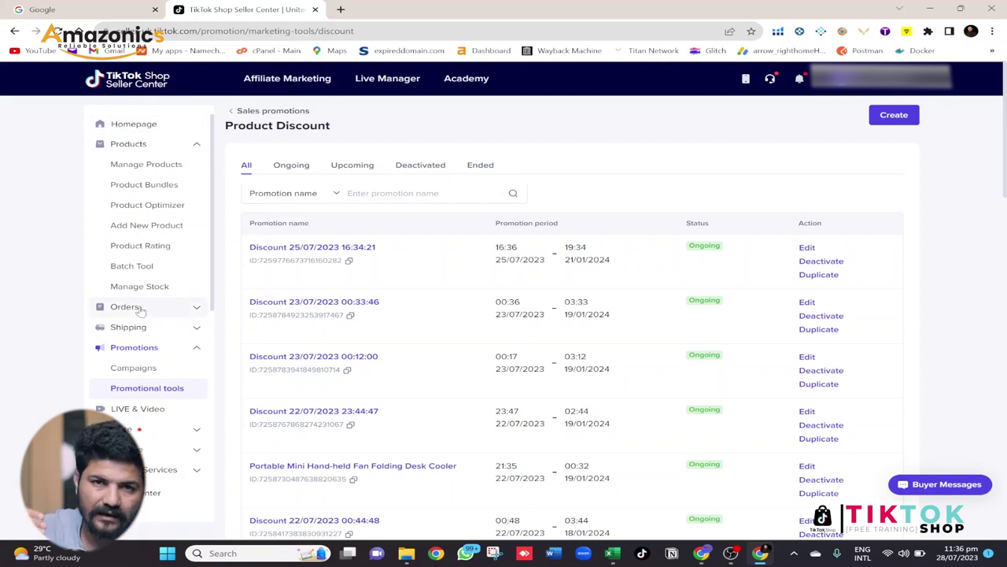
# - Return to the promotional tools and start creating a new Flash Deal promotion
pyautogui.scroll(-1, 140, 312)
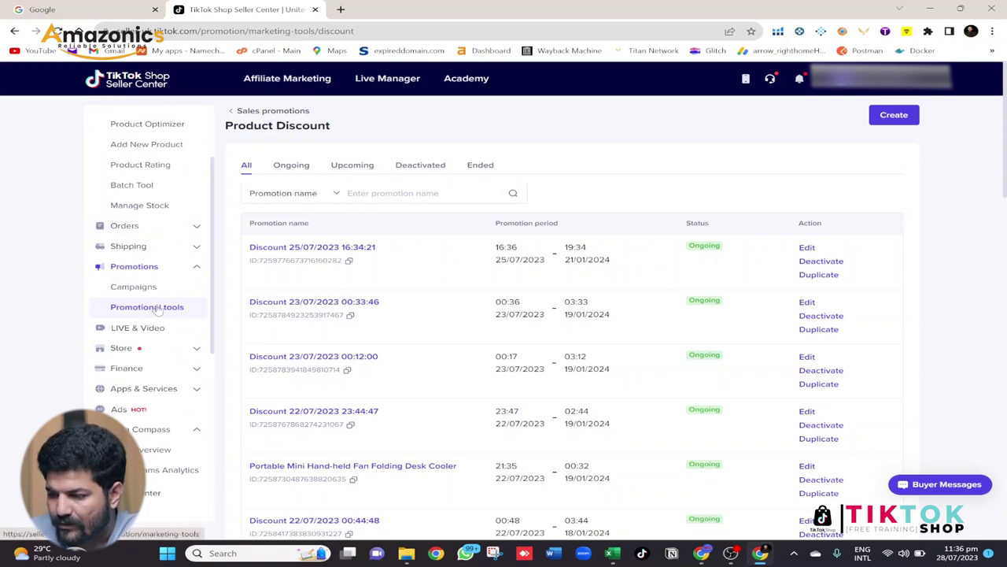
pyautogui.click(158, 309)
pyautogui.scroll(-1, 479, 281)
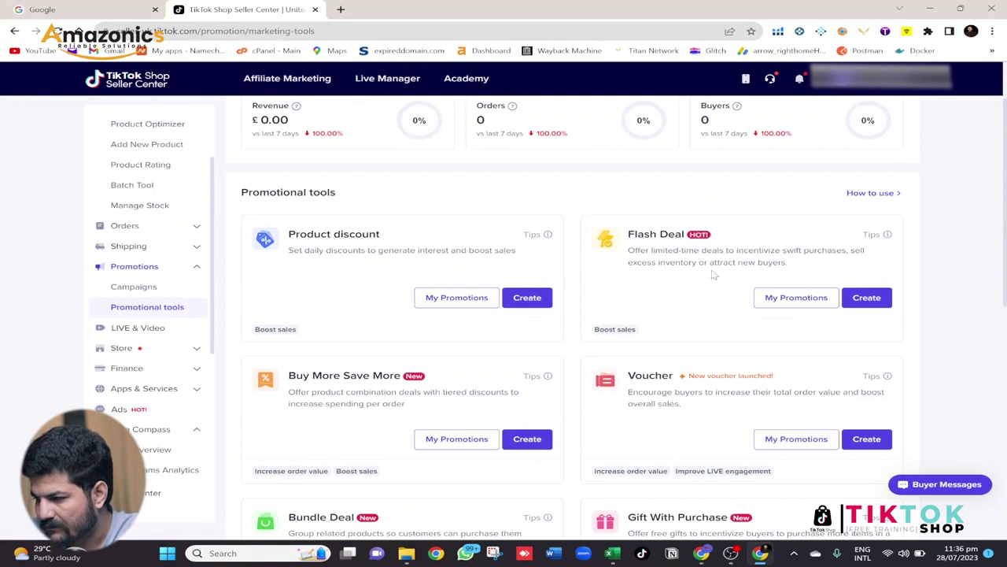
pyautogui.click(864, 300)
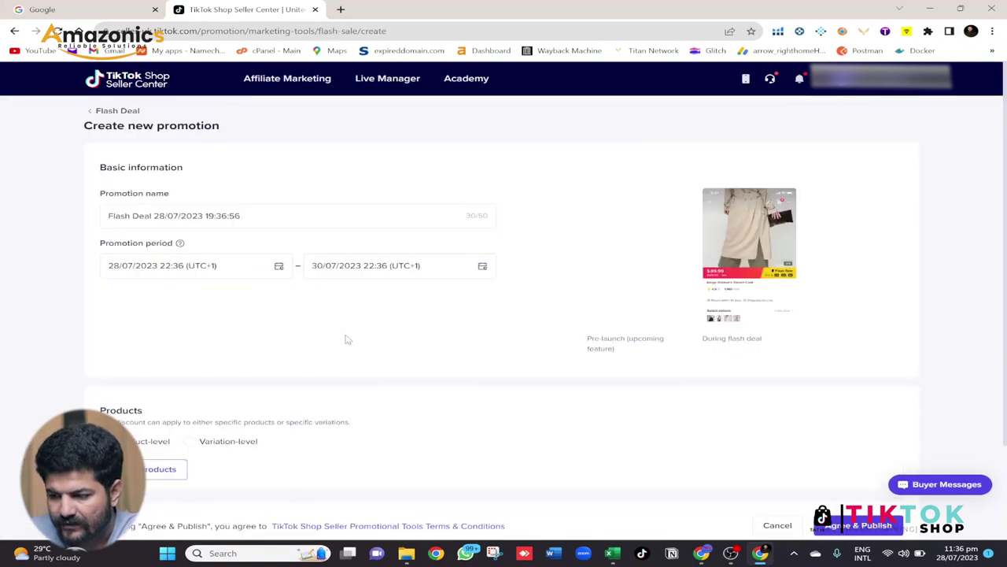
# - Name the flash deal promotion xyz
pyautogui.click(173, 170)
pyautogui.hotkey('ctrl', 'a')
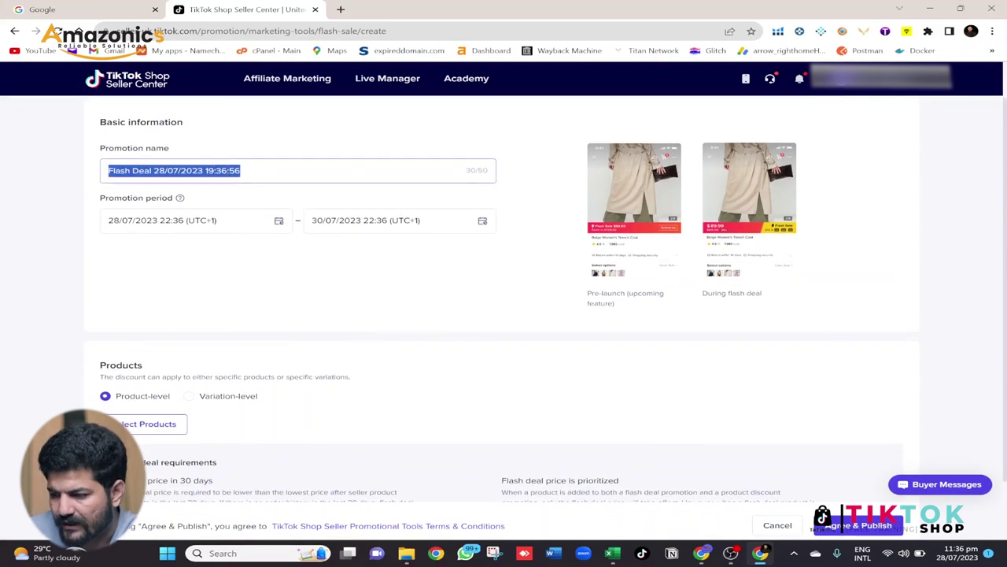
pyautogui.write('xyz')
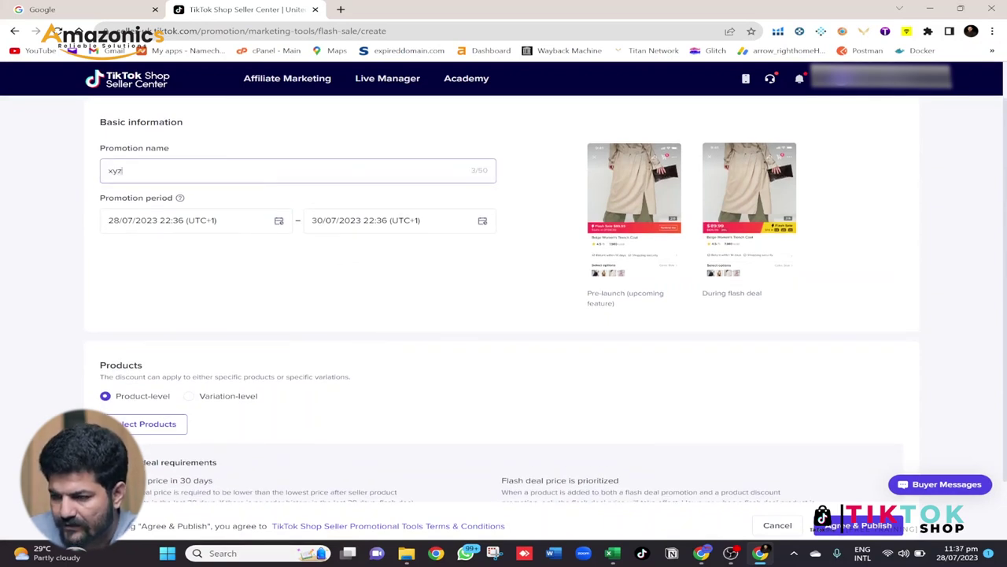
# - Add the first product in the online product list to the flash deal and dismiss the price calculation tip
pyautogui.scroll(-1, 236, 228)
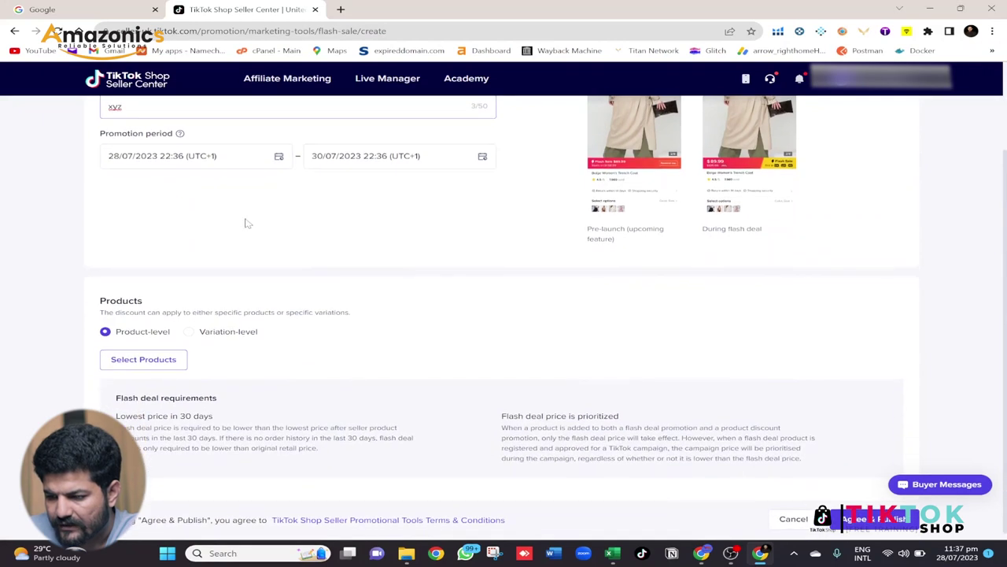
pyautogui.click(175, 352)
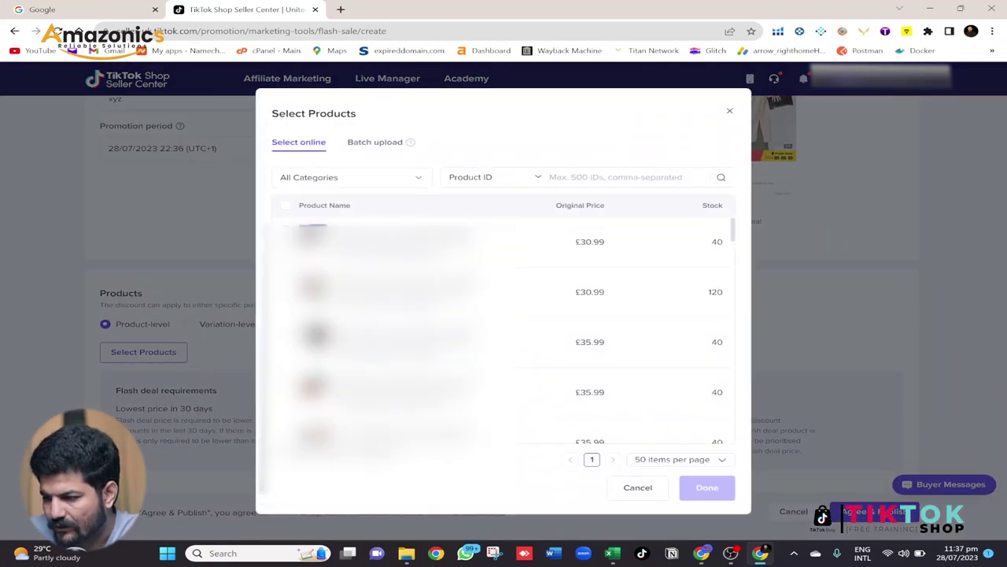
pyautogui.click(286, 229)
pyautogui.click(713, 488)
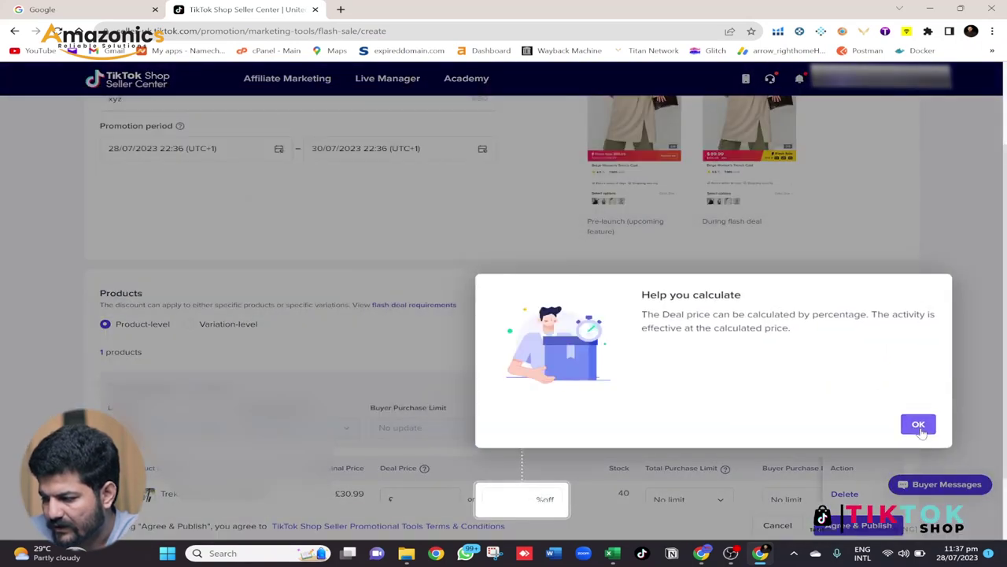
pyautogui.click(917, 423)
# - Set the product's flash deal price to £28.00 and check the explanation of the deal price
pyautogui.scroll(-1, 414, 430)
pyautogui.click(417, 414)
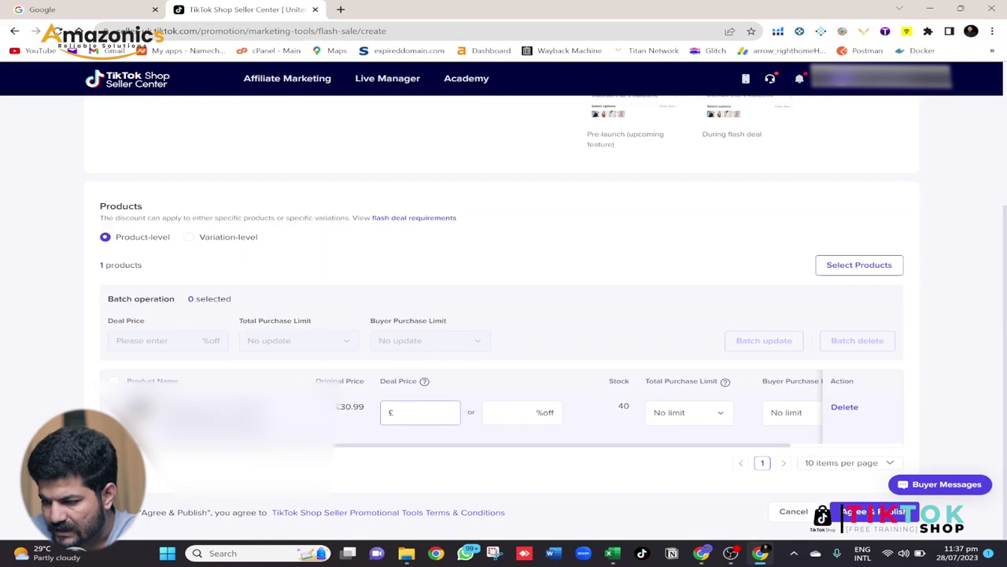
pyautogui.click(488, 420)
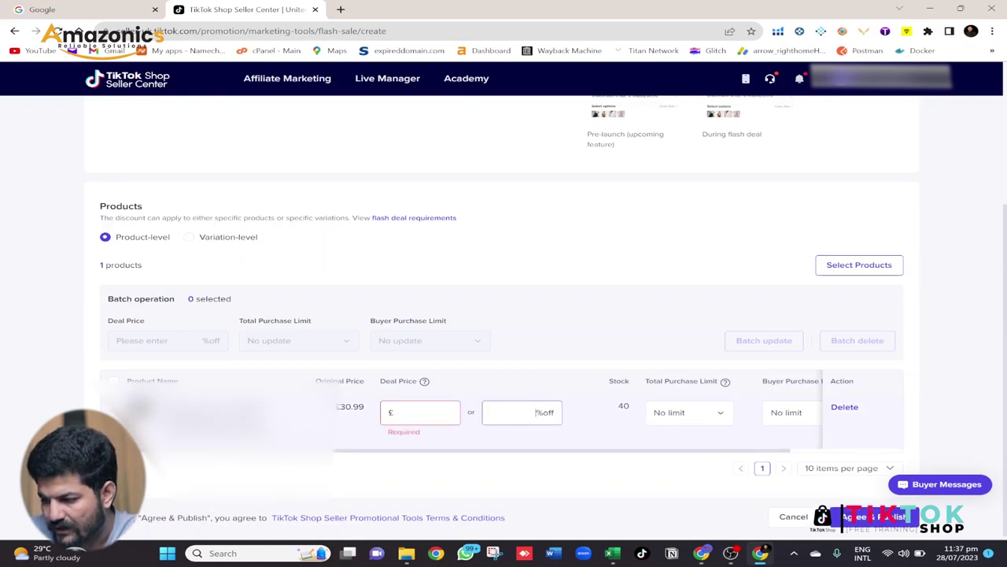
pyautogui.click(393, 411)
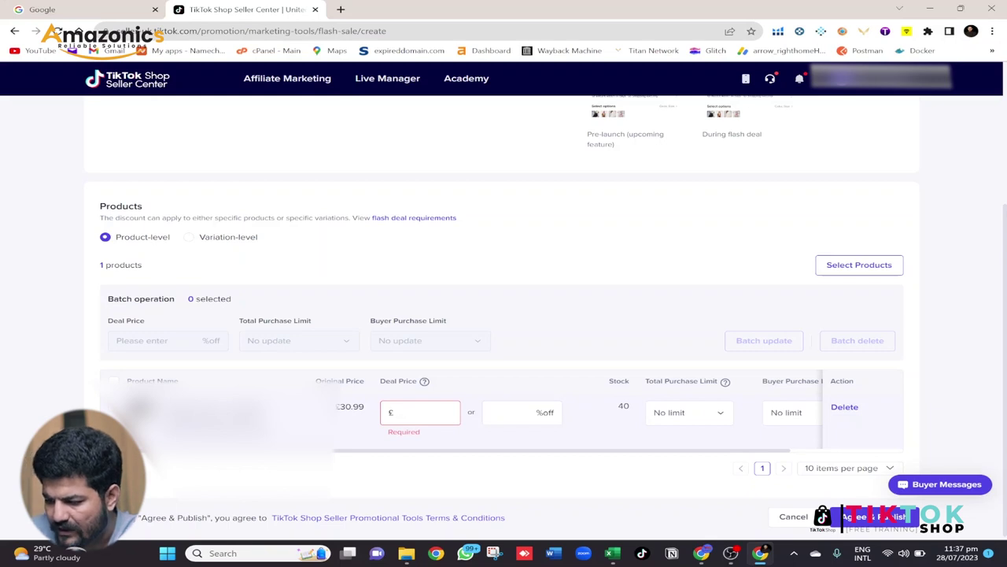
pyautogui.write('28')
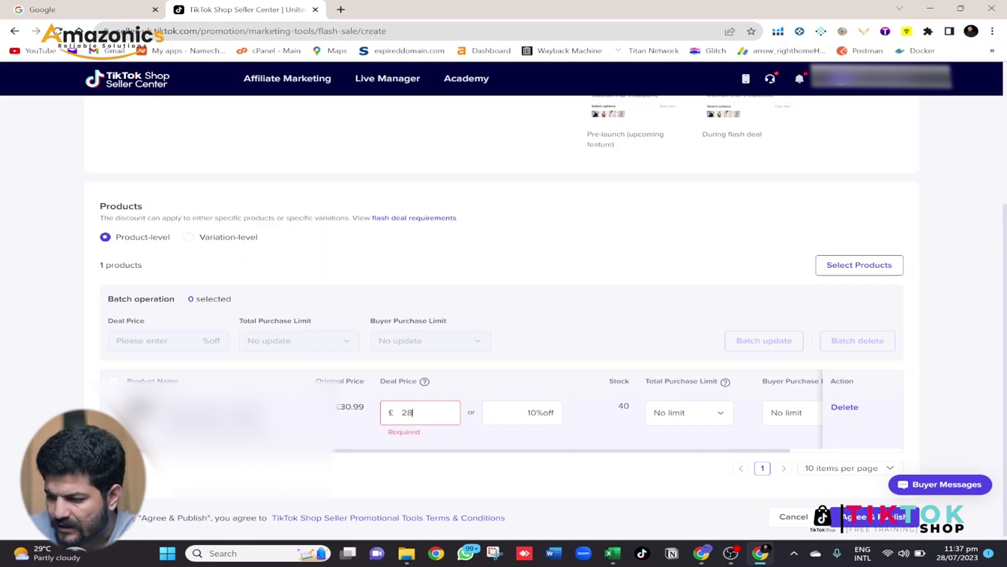
pyautogui.click(545, 380)
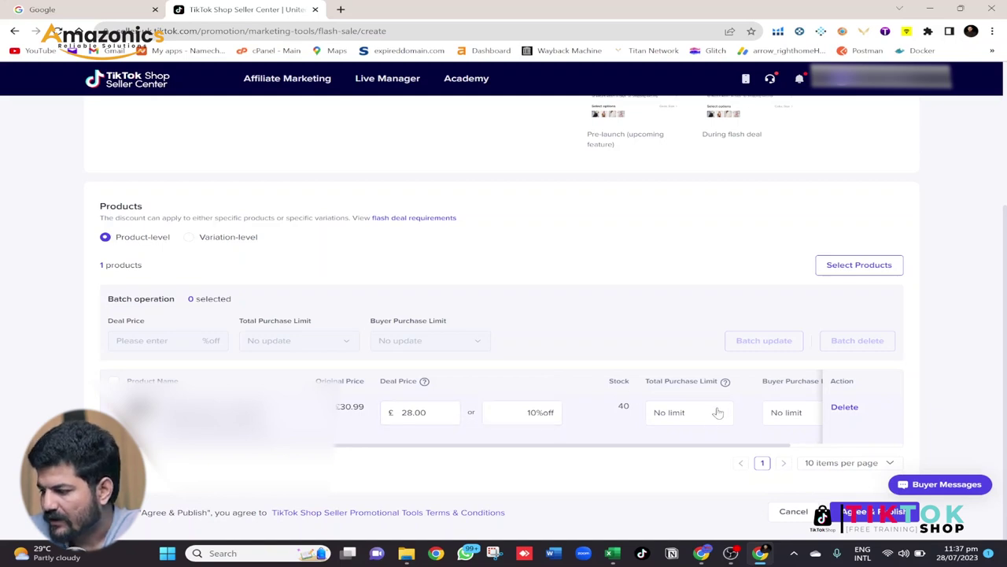
pyautogui.moveTo(424, 382)
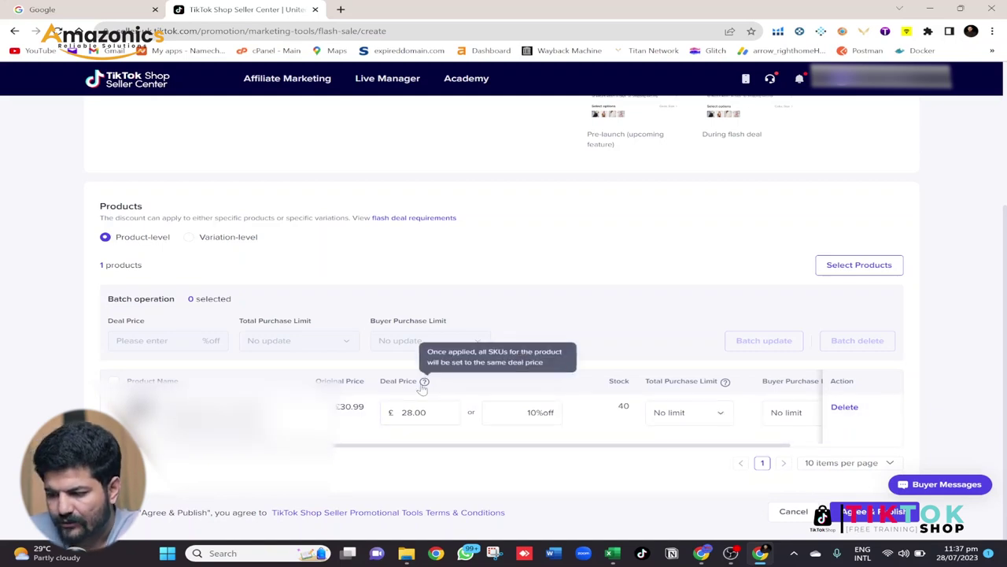
# - View the enlarged example of how a product page looks during a flash deal
pyautogui.click(14, 33)
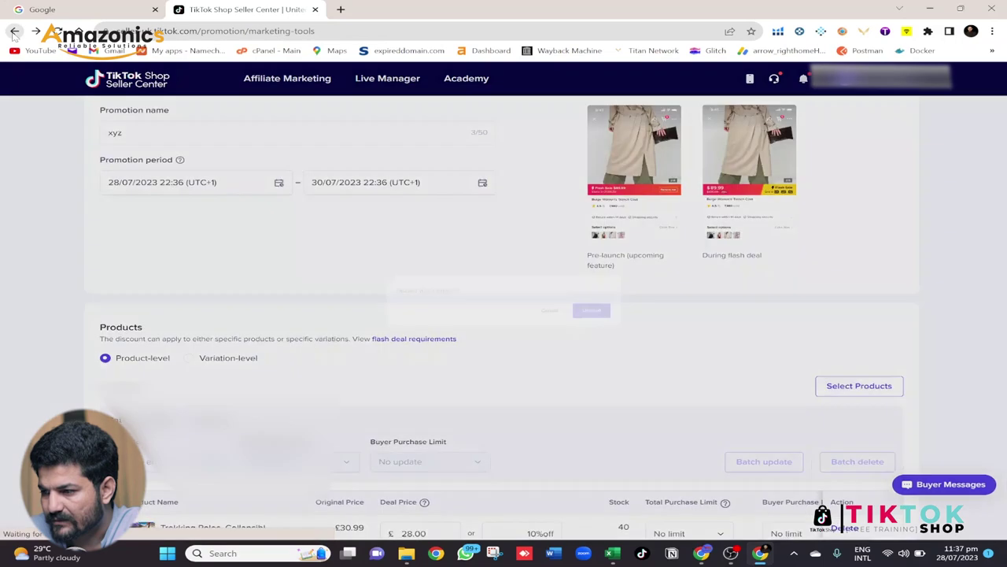
pyautogui.click(659, 319)
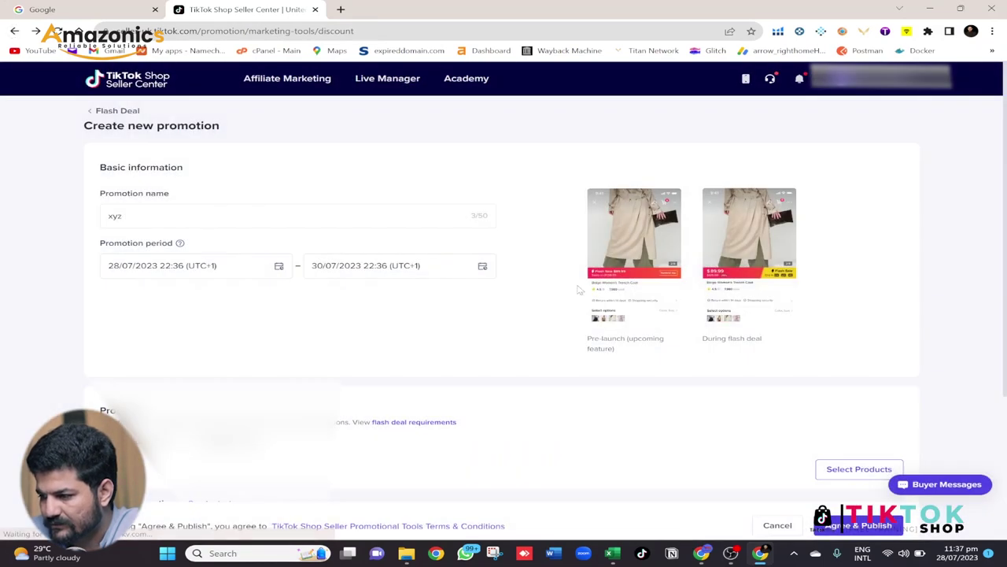
pyautogui.click(770, 268)
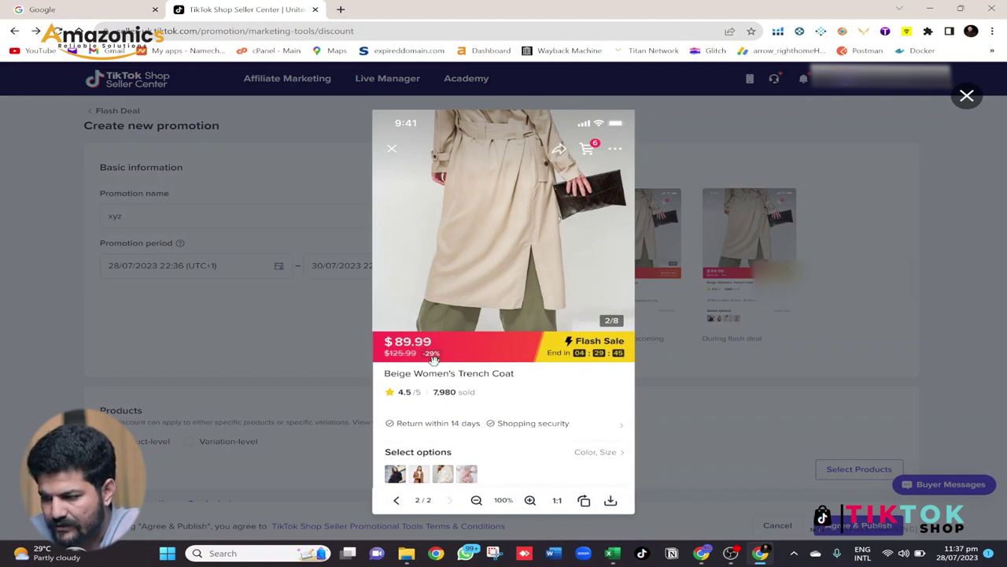
pyautogui.click(308, 373)
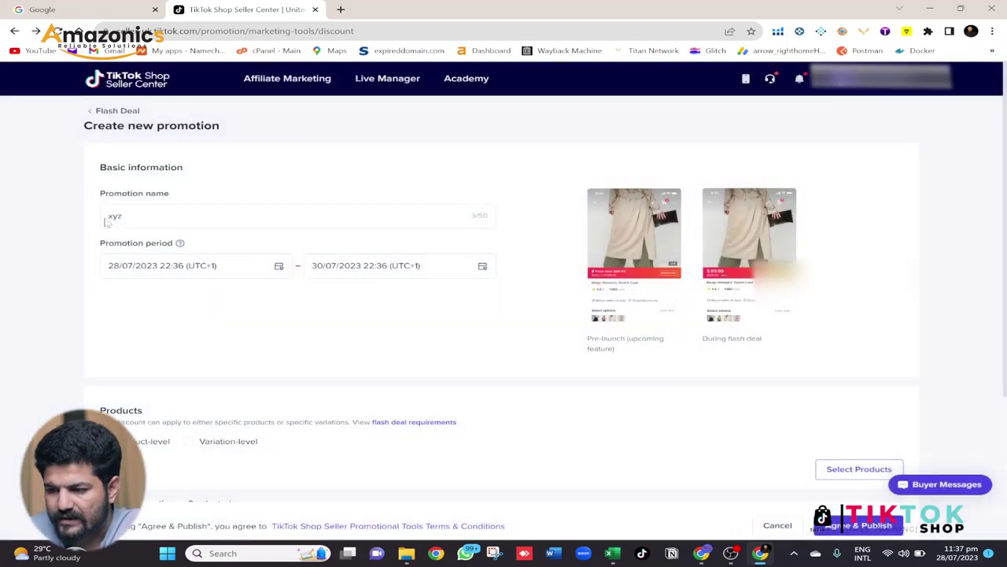
# - Discard the unfinished flash deal, return to the homepage and look through the available seller sections
pyautogui.click(14, 33)
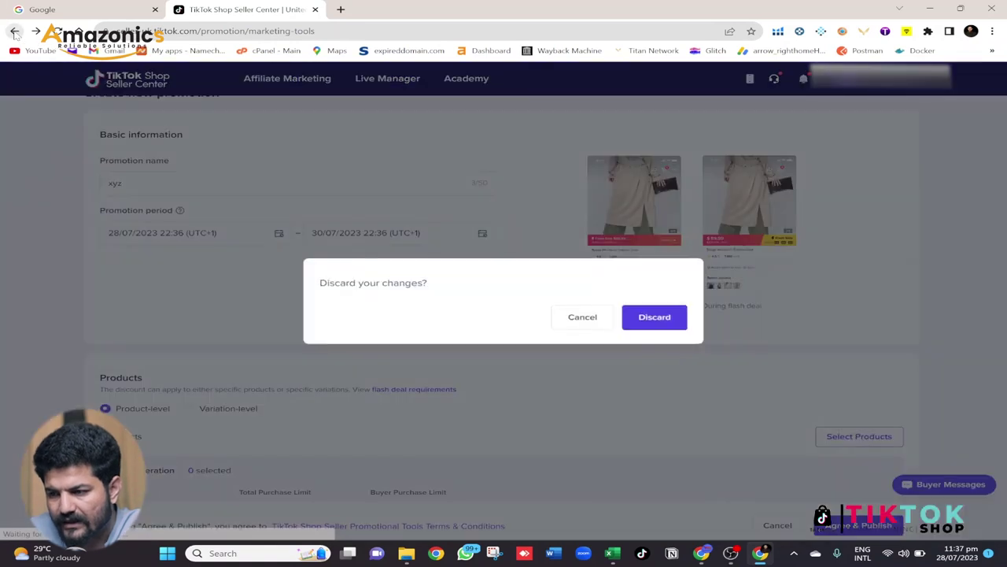
pyautogui.click(644, 316)
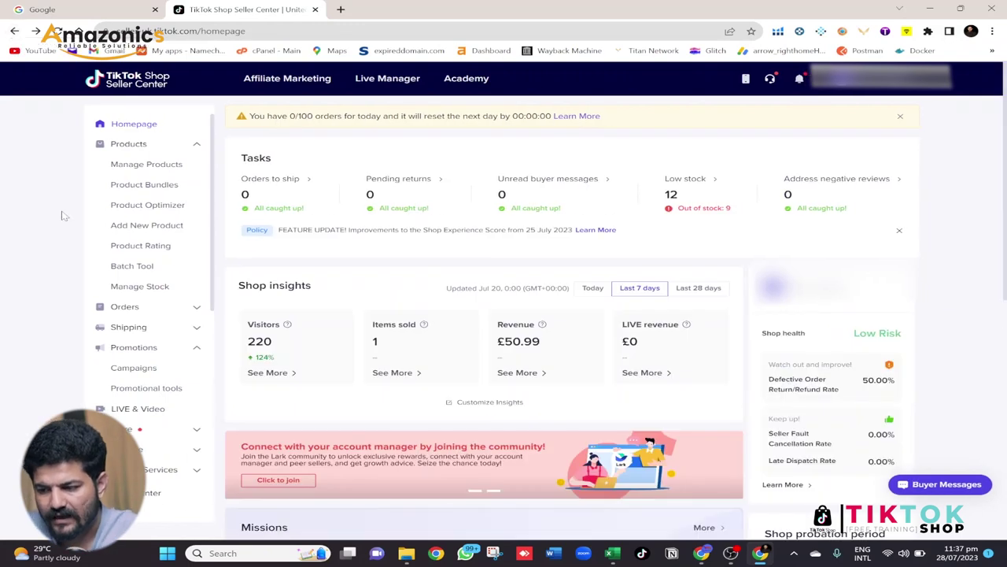
pyautogui.scroll(-2, 122, 296)
pyautogui.scroll(2, 122, 296)
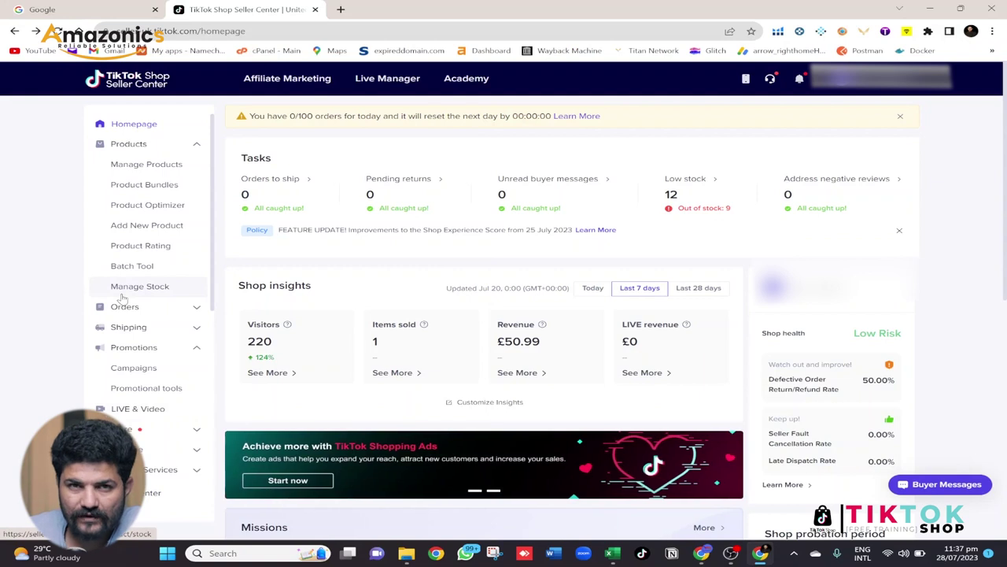
pyautogui.scroll(-5, 122, 296)
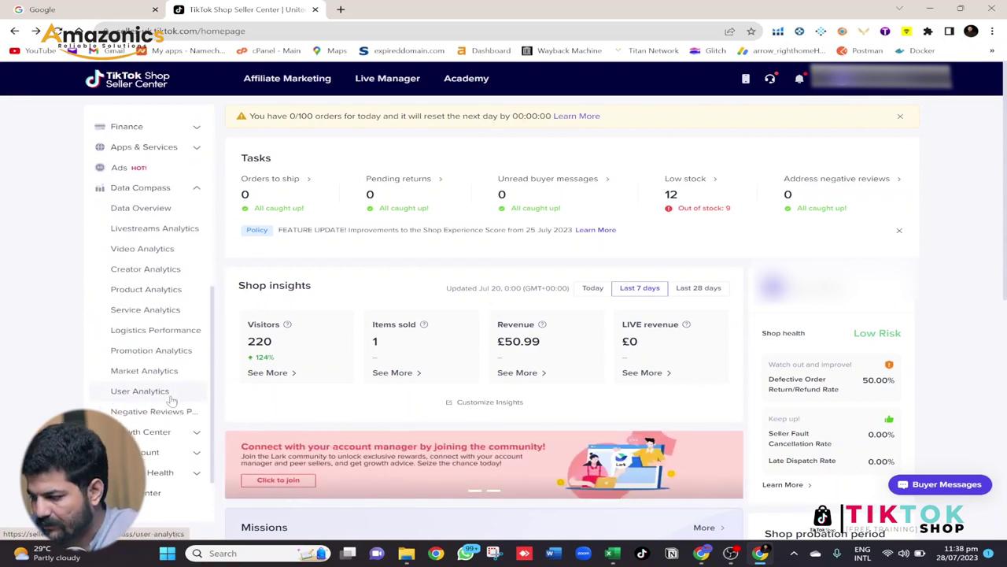
# - Switch to the TTS Training workbook in Excel to review its marketing methods
pyautogui.press('super+d')
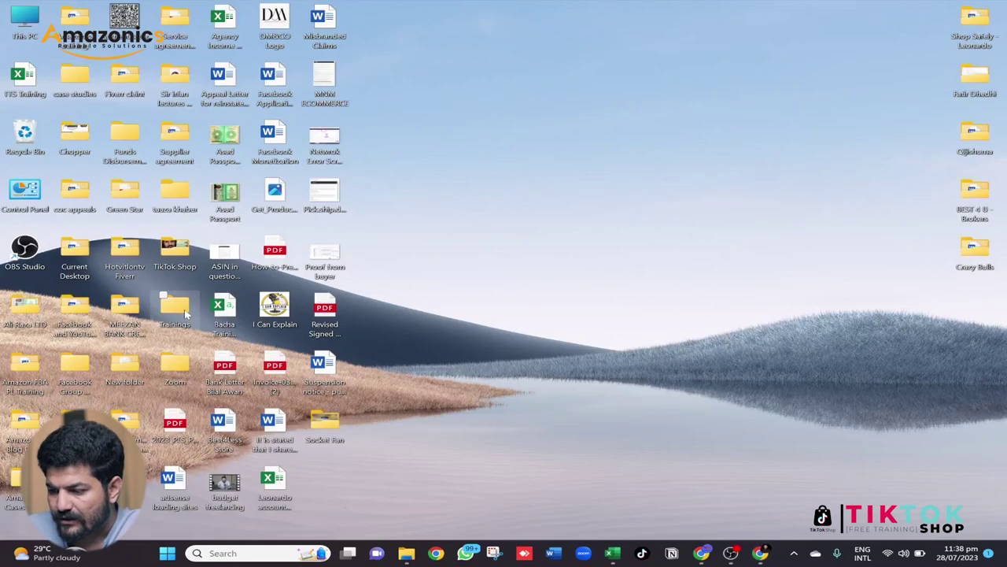
pyautogui.hotkey('alt', 'Tab')
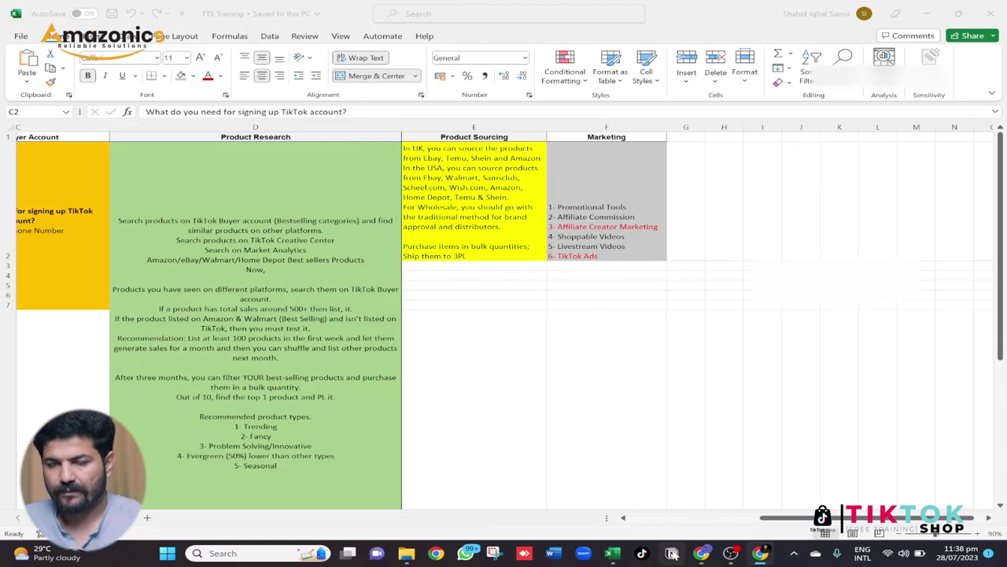
pyautogui.click(672, 553)
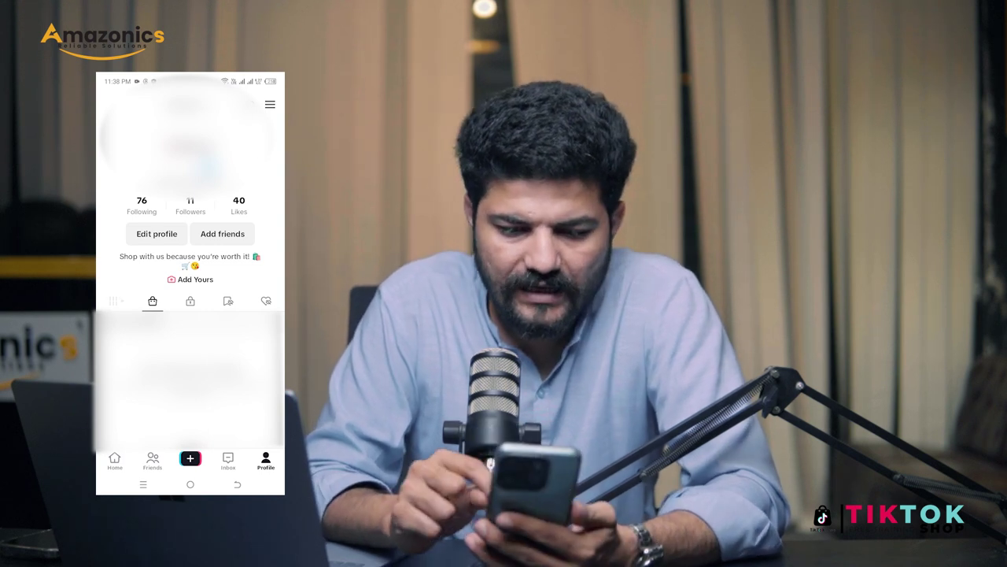
# - Switch to the TikTok mobile app and look through the videos posted on the shop's profile
pyautogui.click(112, 301)
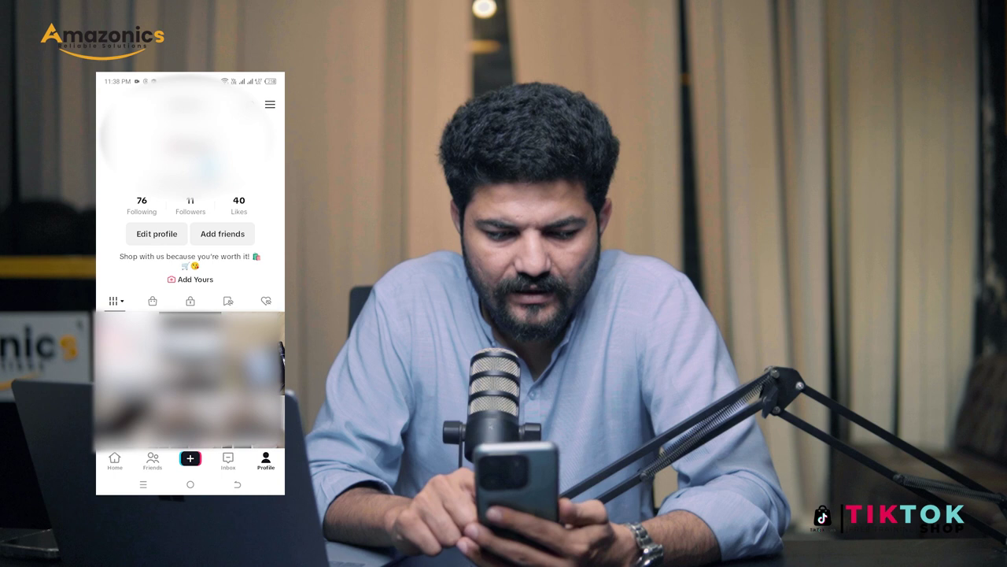
pyautogui.scroll(-1, 190, 370)
pyautogui.scroll(-3, 190, 369)
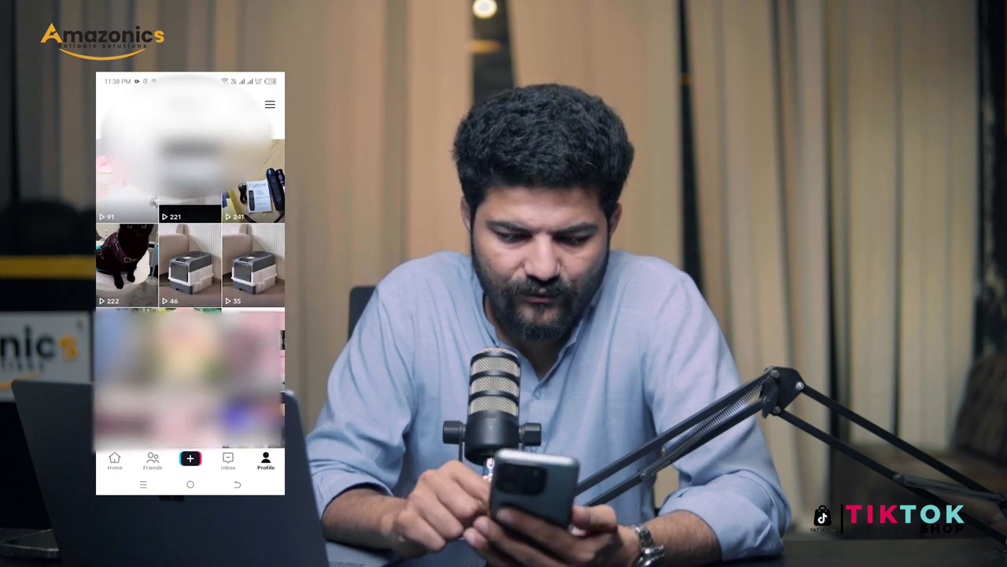
pyautogui.scroll(5, 190, 370)
pyautogui.scroll(-3, 189, 370)
pyautogui.scroll(3, 189, 370)
pyautogui.scroll(-2, 190, 370)
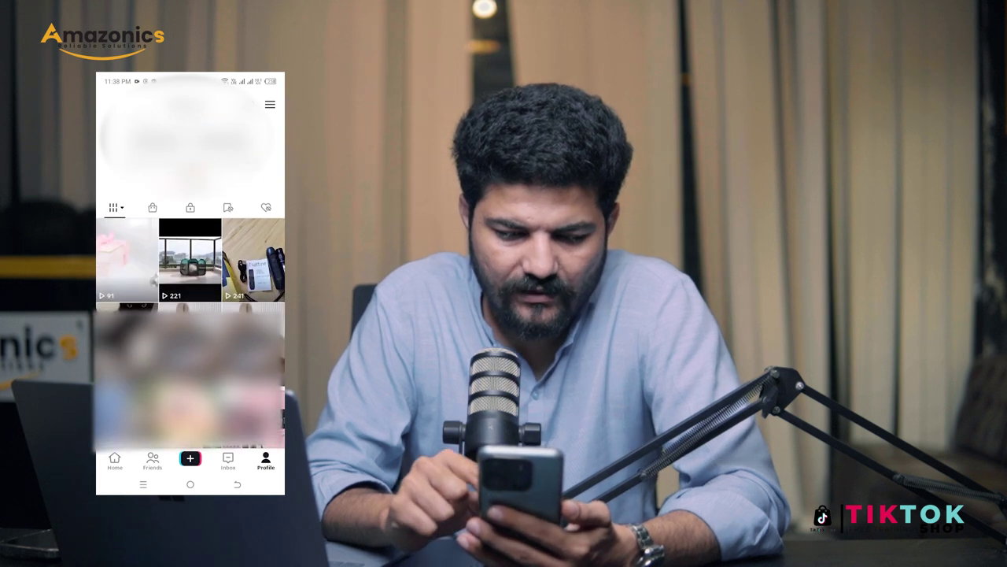
pyautogui.scroll(2, 190, 370)
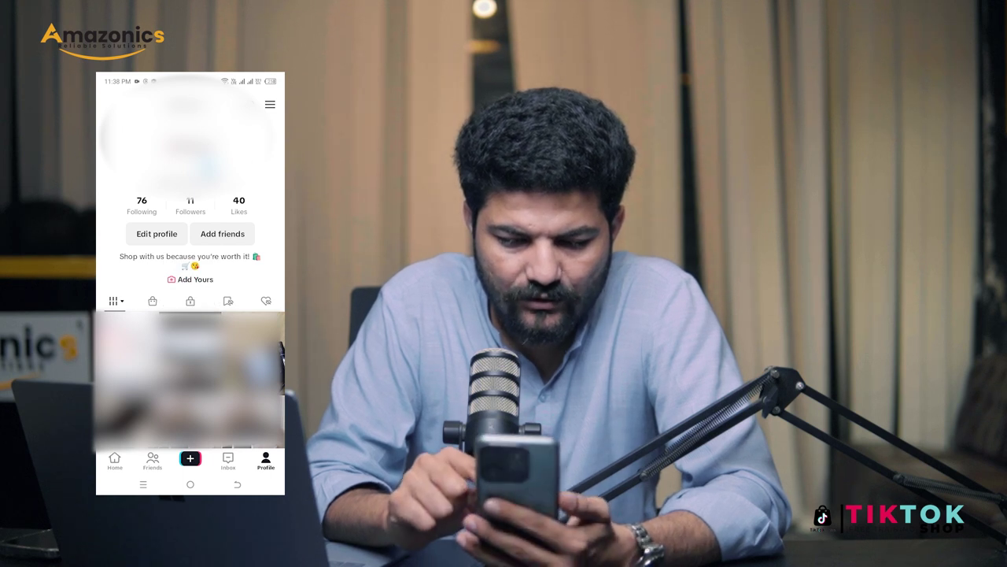
# - Start a new TikTok post from uploaded media and go to its posting options
pyautogui.click(189, 458)
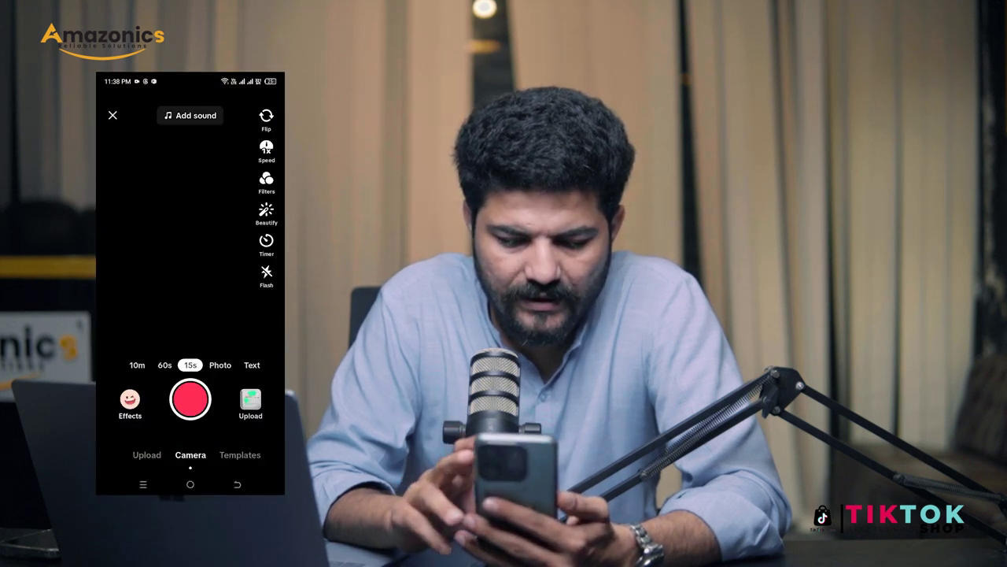
pyautogui.click(250, 403)
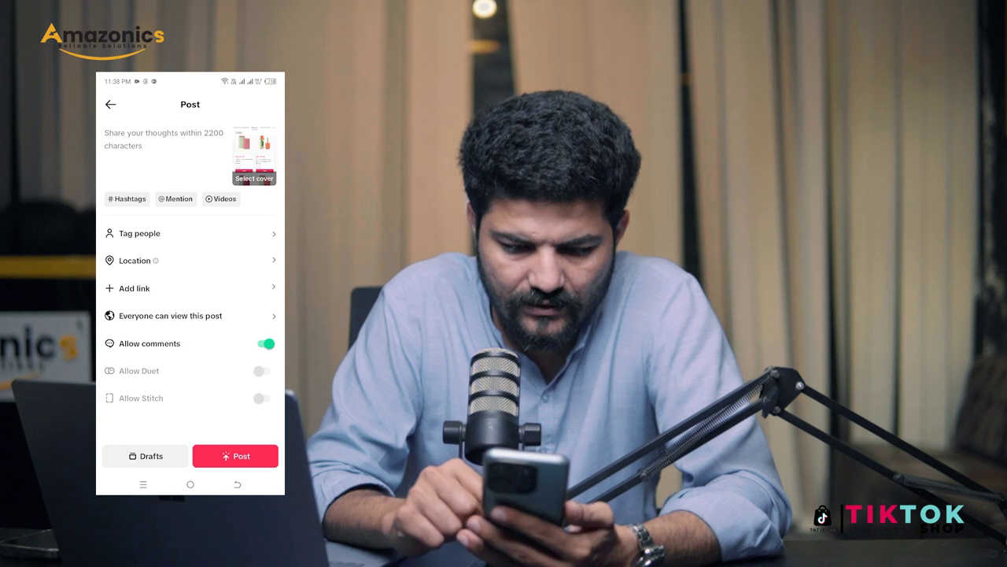
pyautogui.click(189, 309)
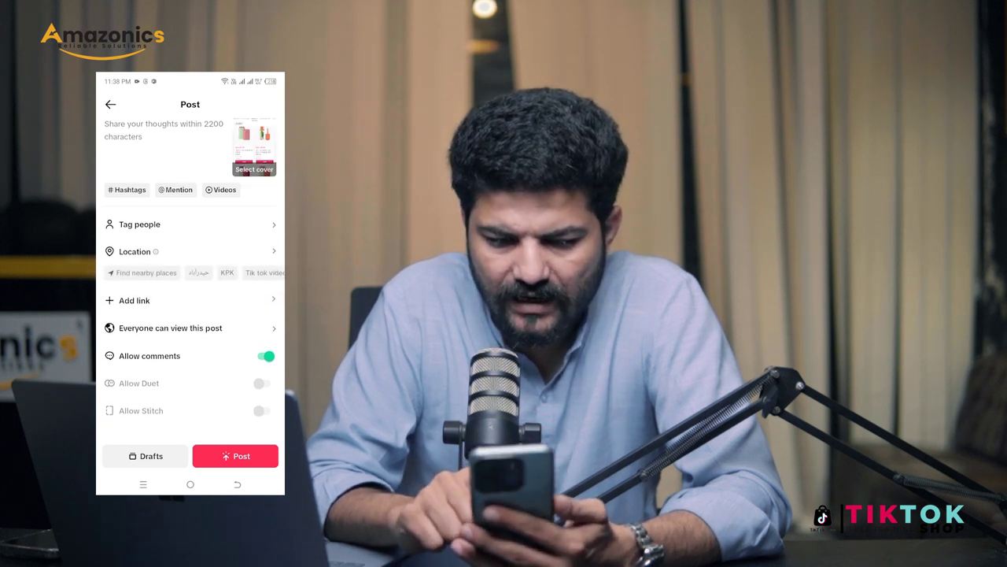
pyautogui.scroll(-1, 189, 283)
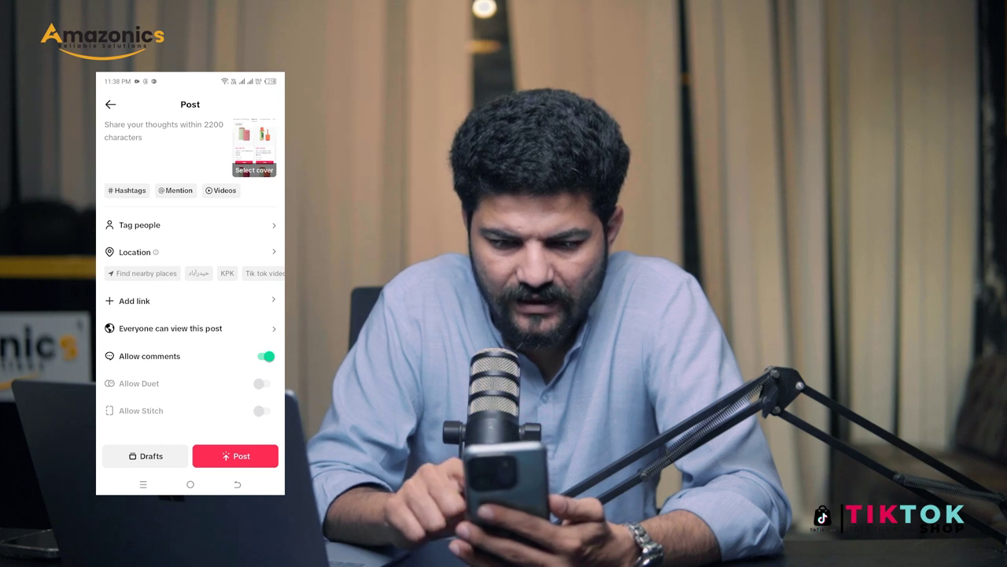